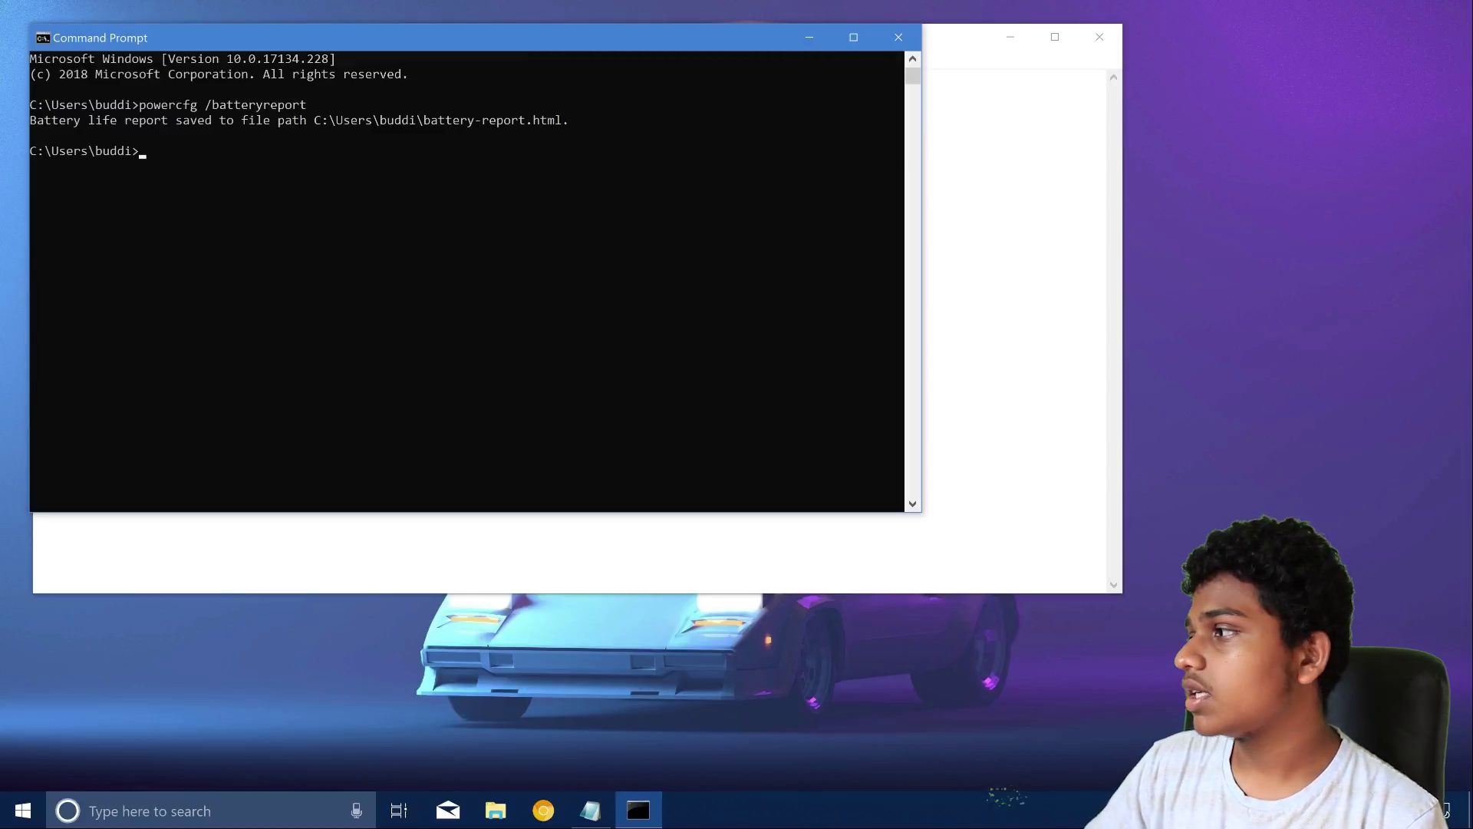
Close the Command Prompt, copy the path C:\WINDOWS\system32\battery-report.html from the note and open that report through Run.
left_click(898, 37)
left_click_drag(368, 115, 36, 98)
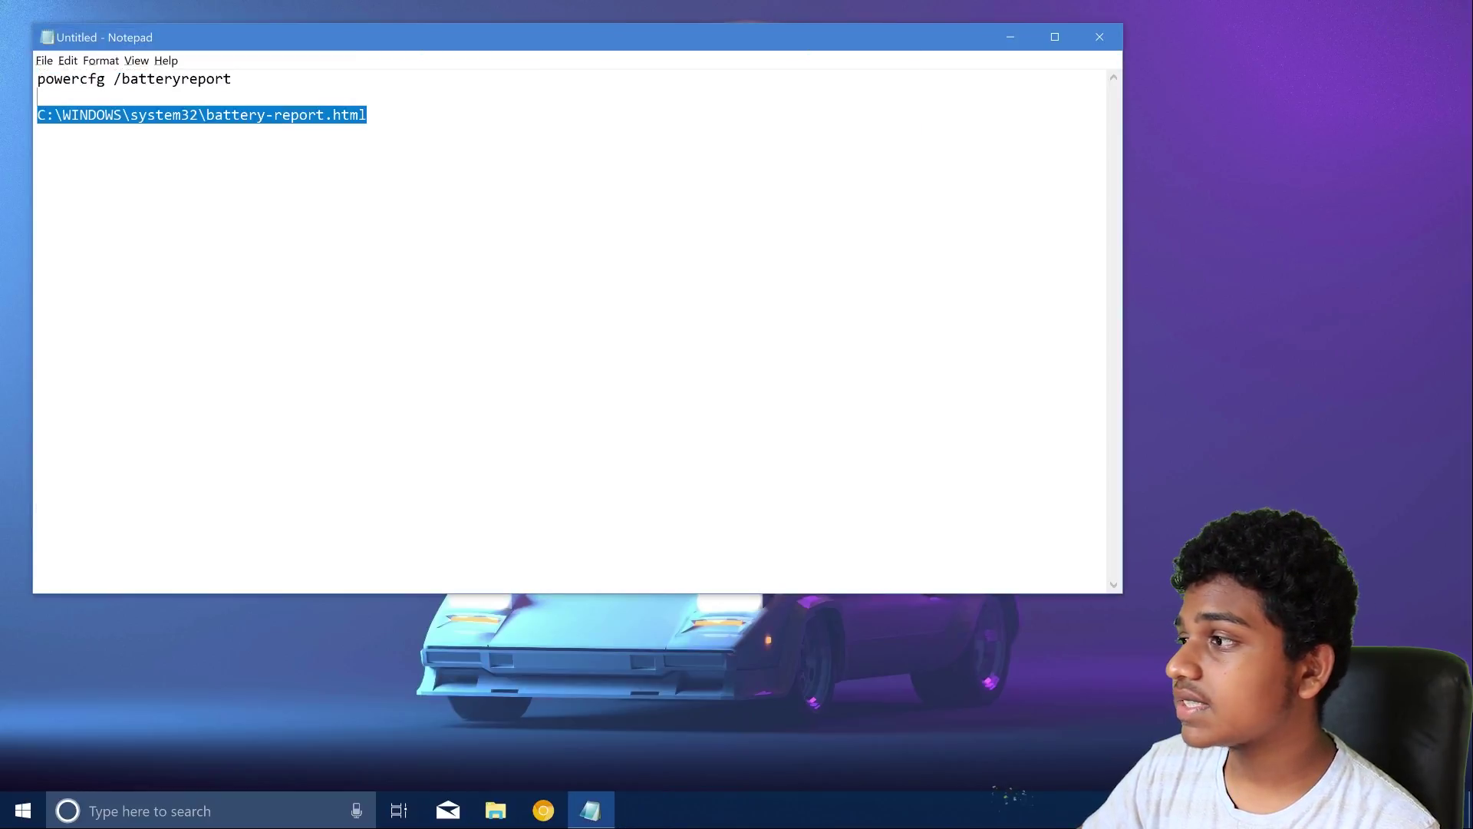
right_click(223, 116)
left_click(184, 164)
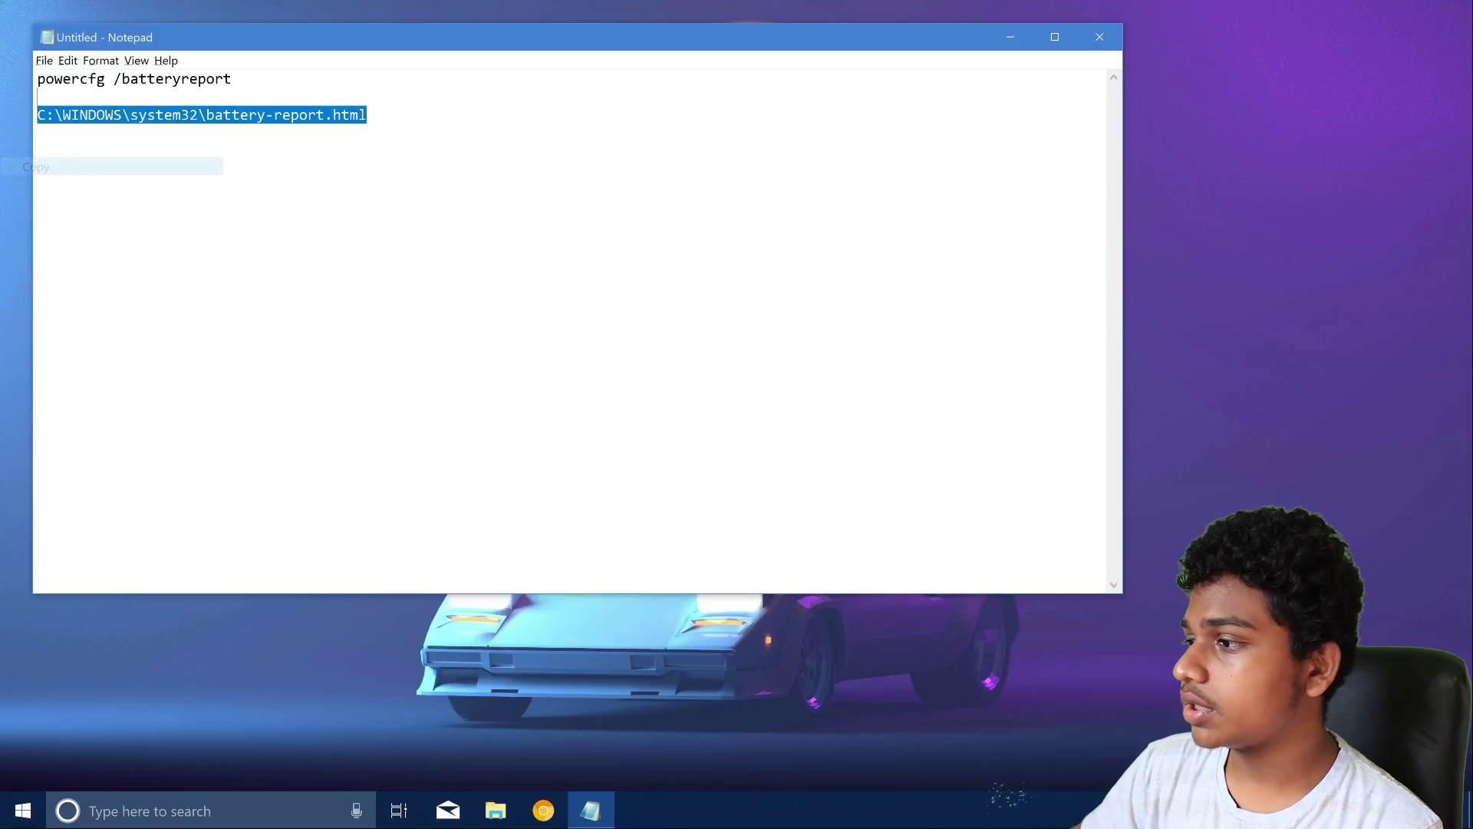
key("super")
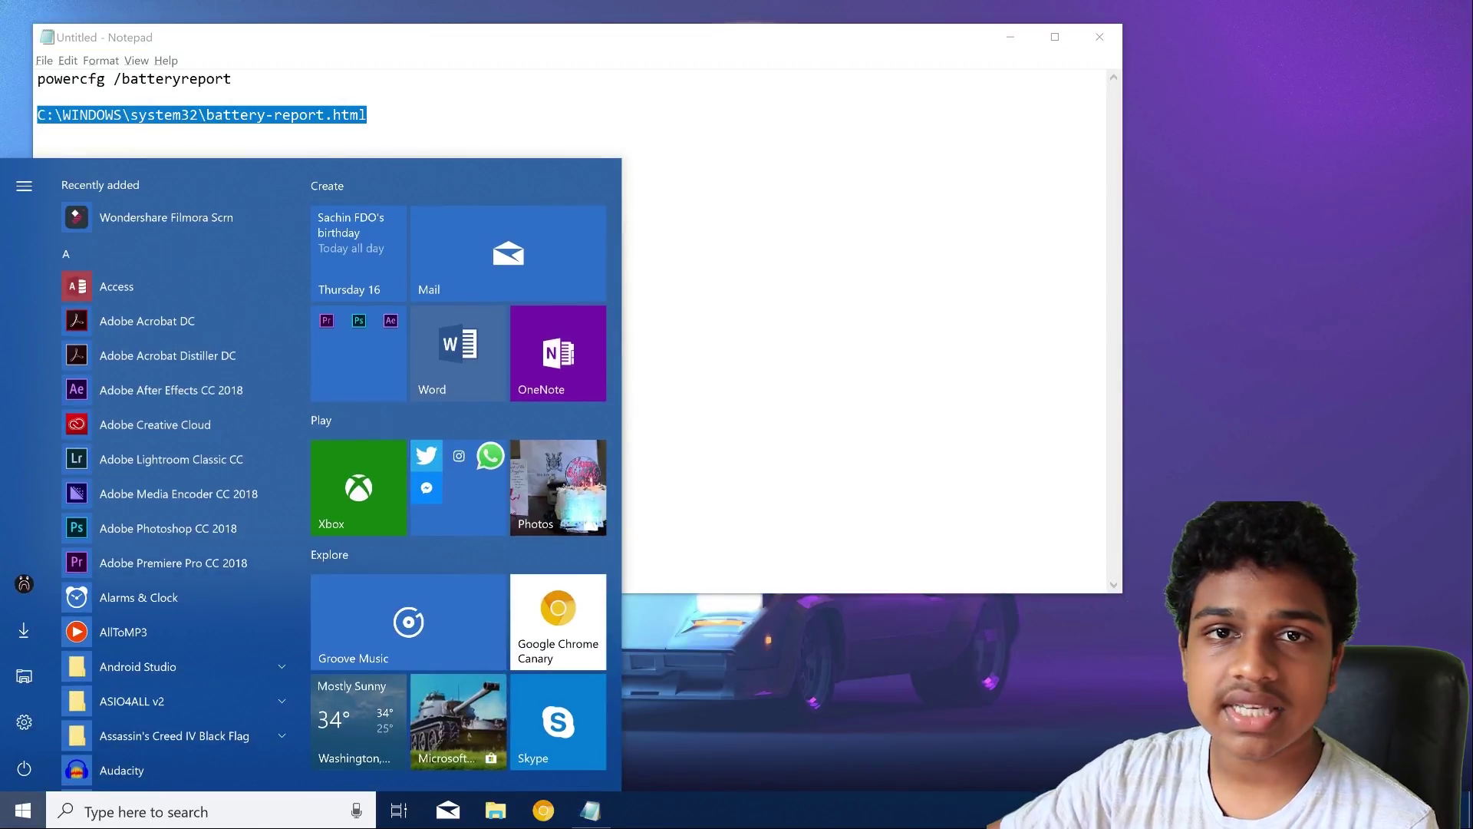
key("super+r")
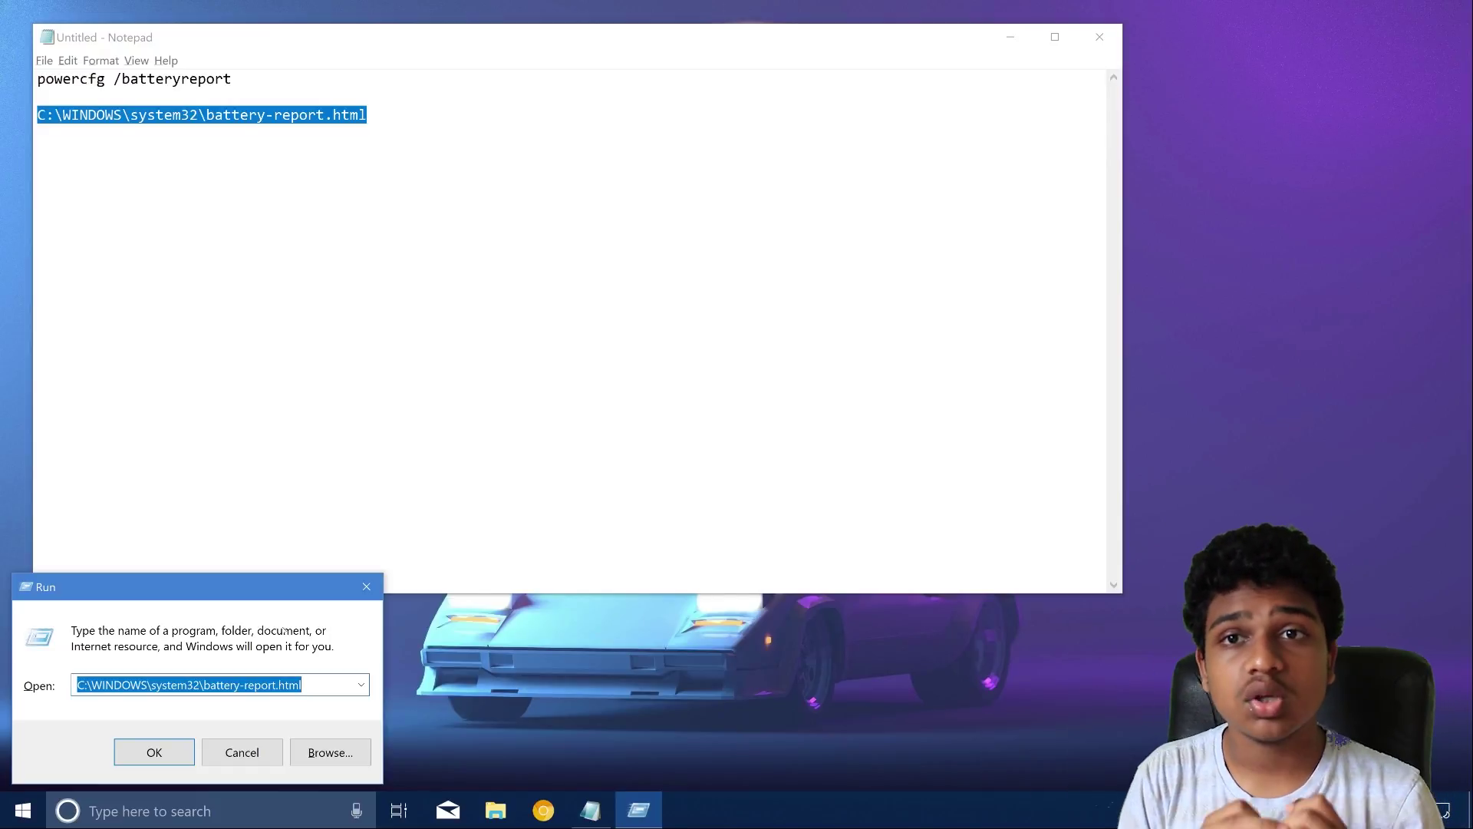
key("Return")
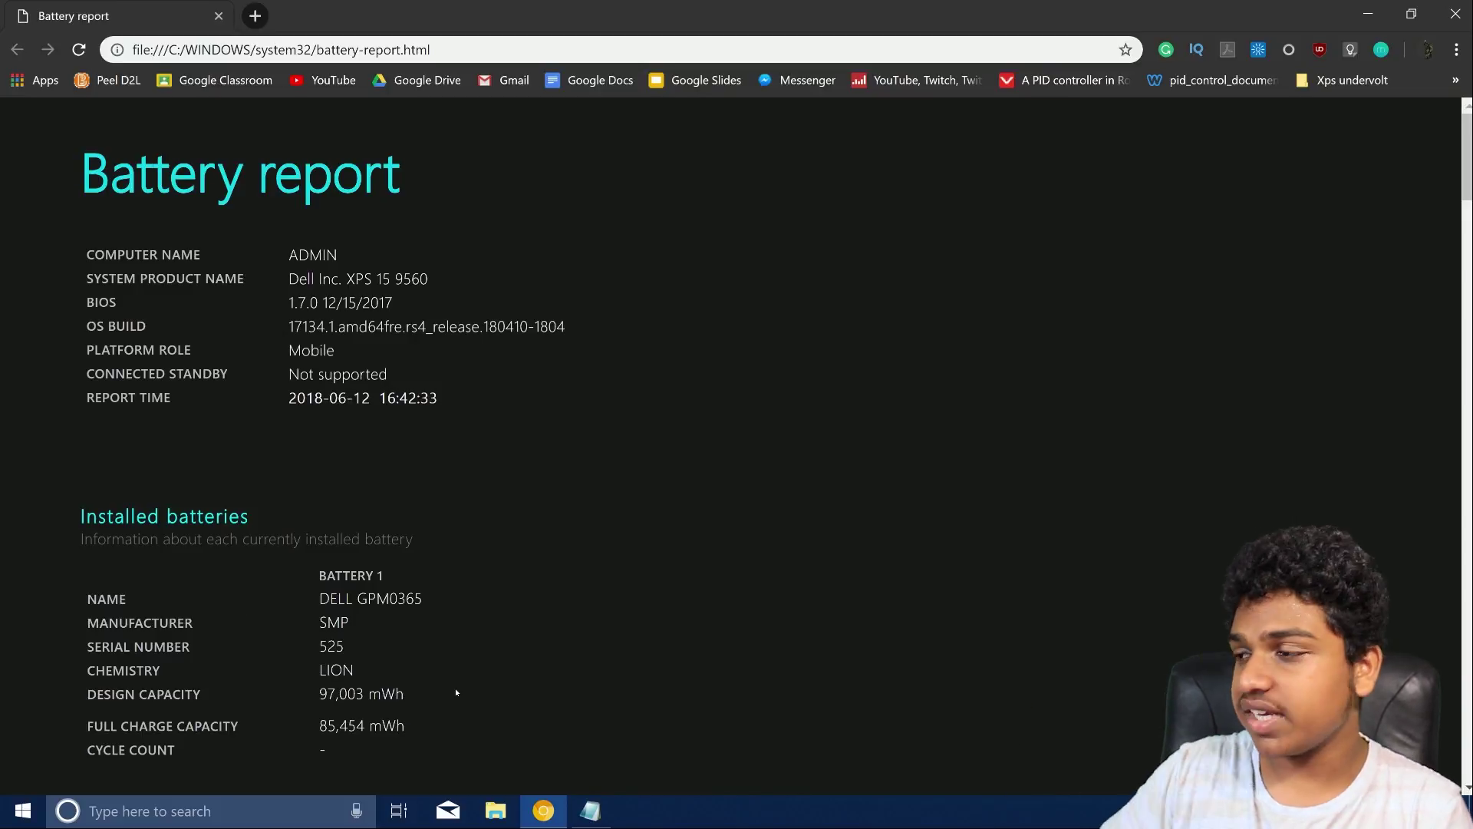
Compare the design capacity and full charge capacity of the installed battery in the report.
left_click_drag(317, 696, 406, 697)
left_click(406, 696)
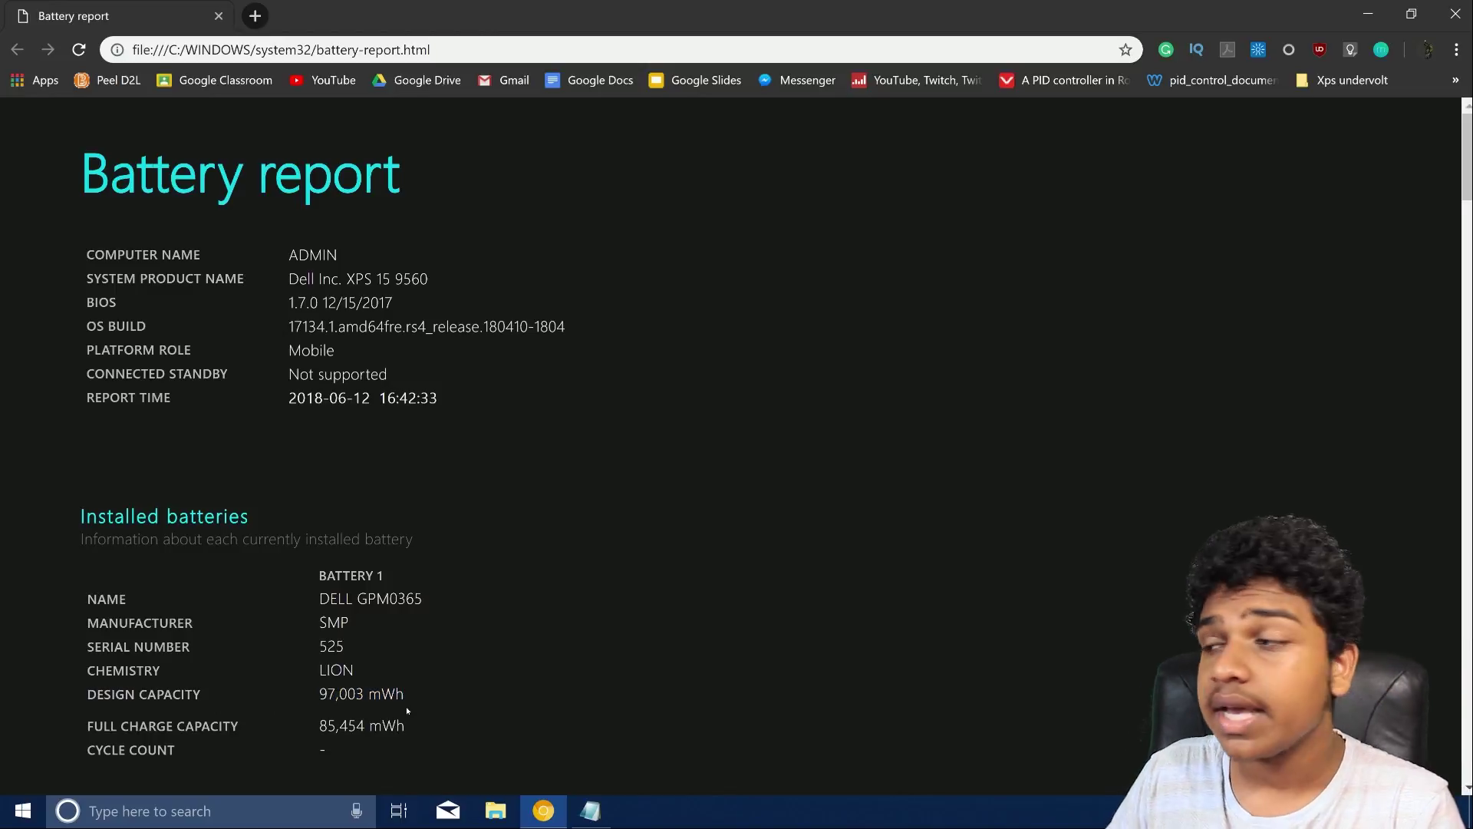
left_click_drag(316, 729, 396, 729)
left_click(393, 737)
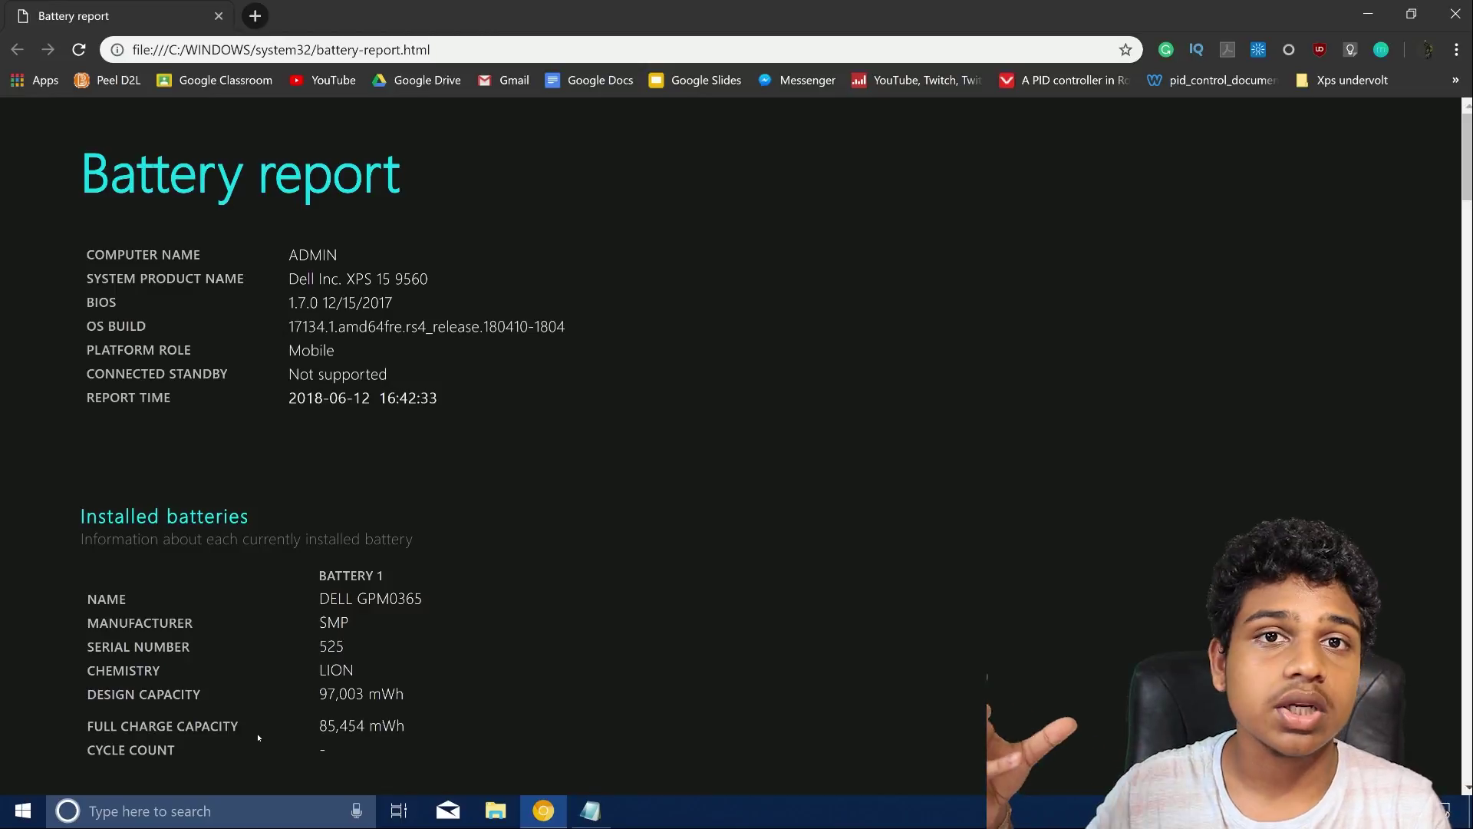
Review the usage history and the battery life estimates further down the battery report.
scroll(509, 566, "down", 15)
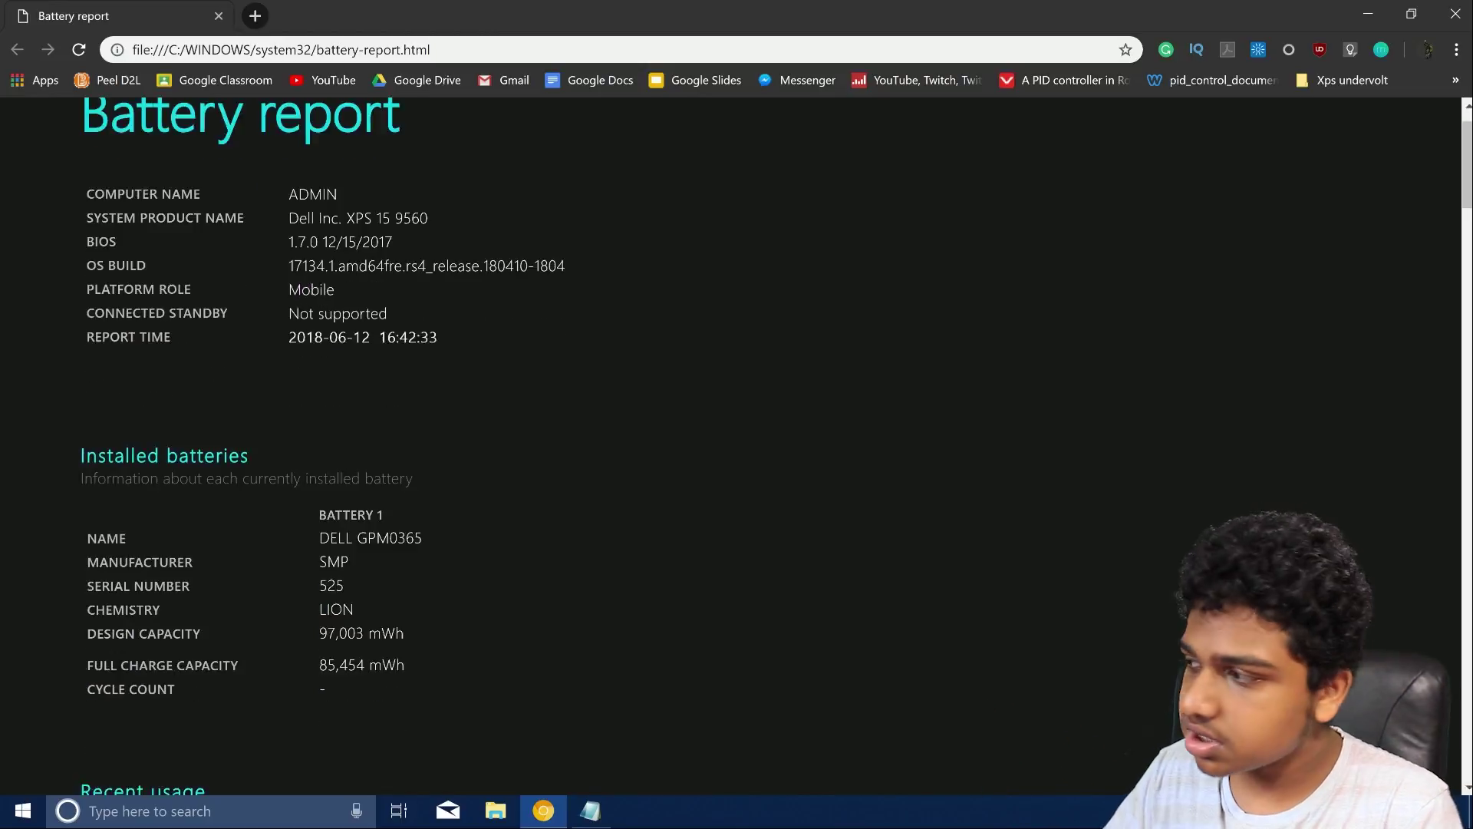
scroll(505, 311, "down", 20)
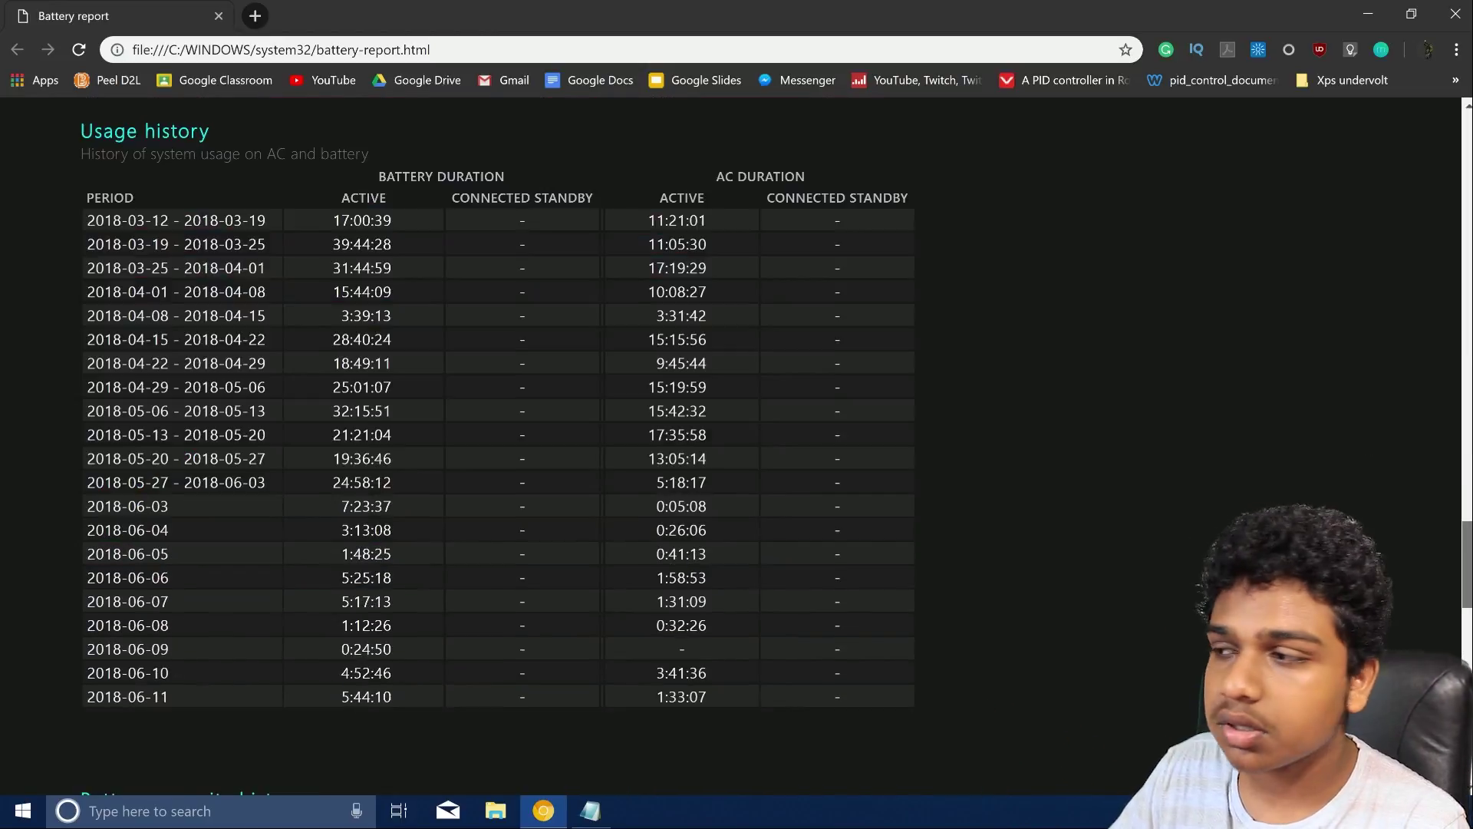
scroll(498, 307, "up", 3)
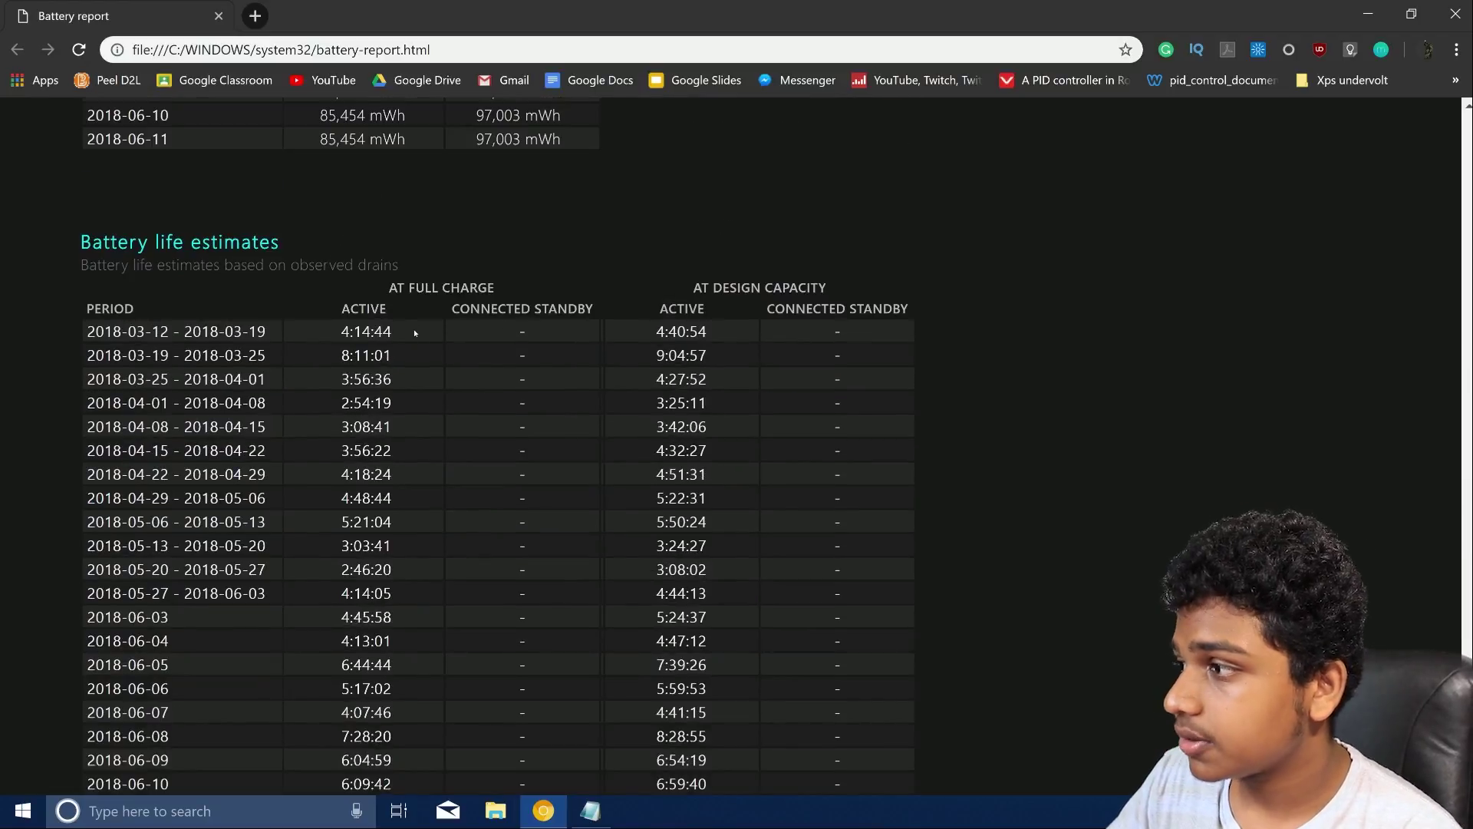
scroll(368, 184, "down", 3)
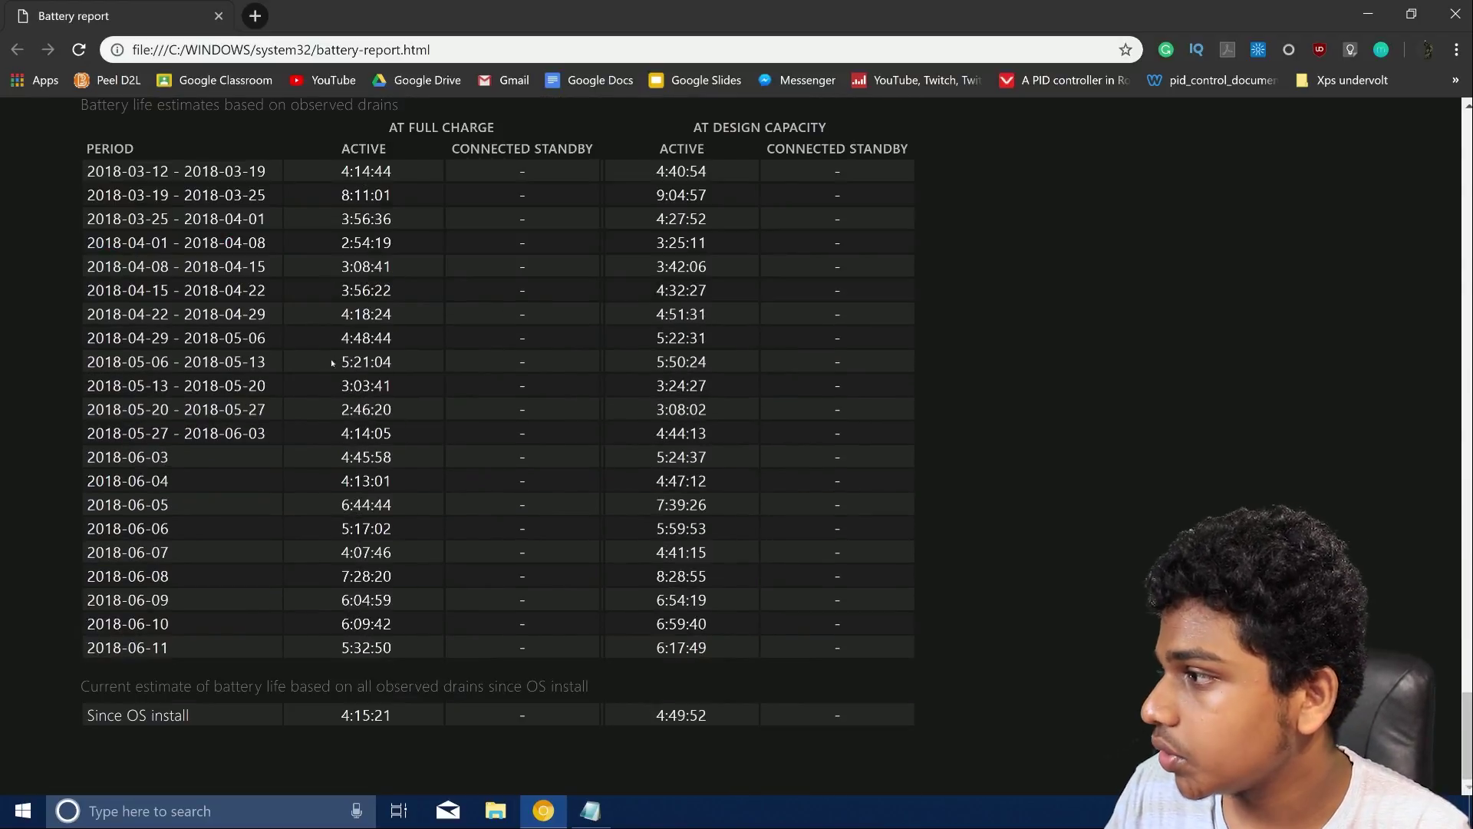
scroll(365, 181, "up", 1)
Examine how the full charge capacity changes between the earliest and the June periods in the battery capacity history.
scroll(126, 291, "up", 10)
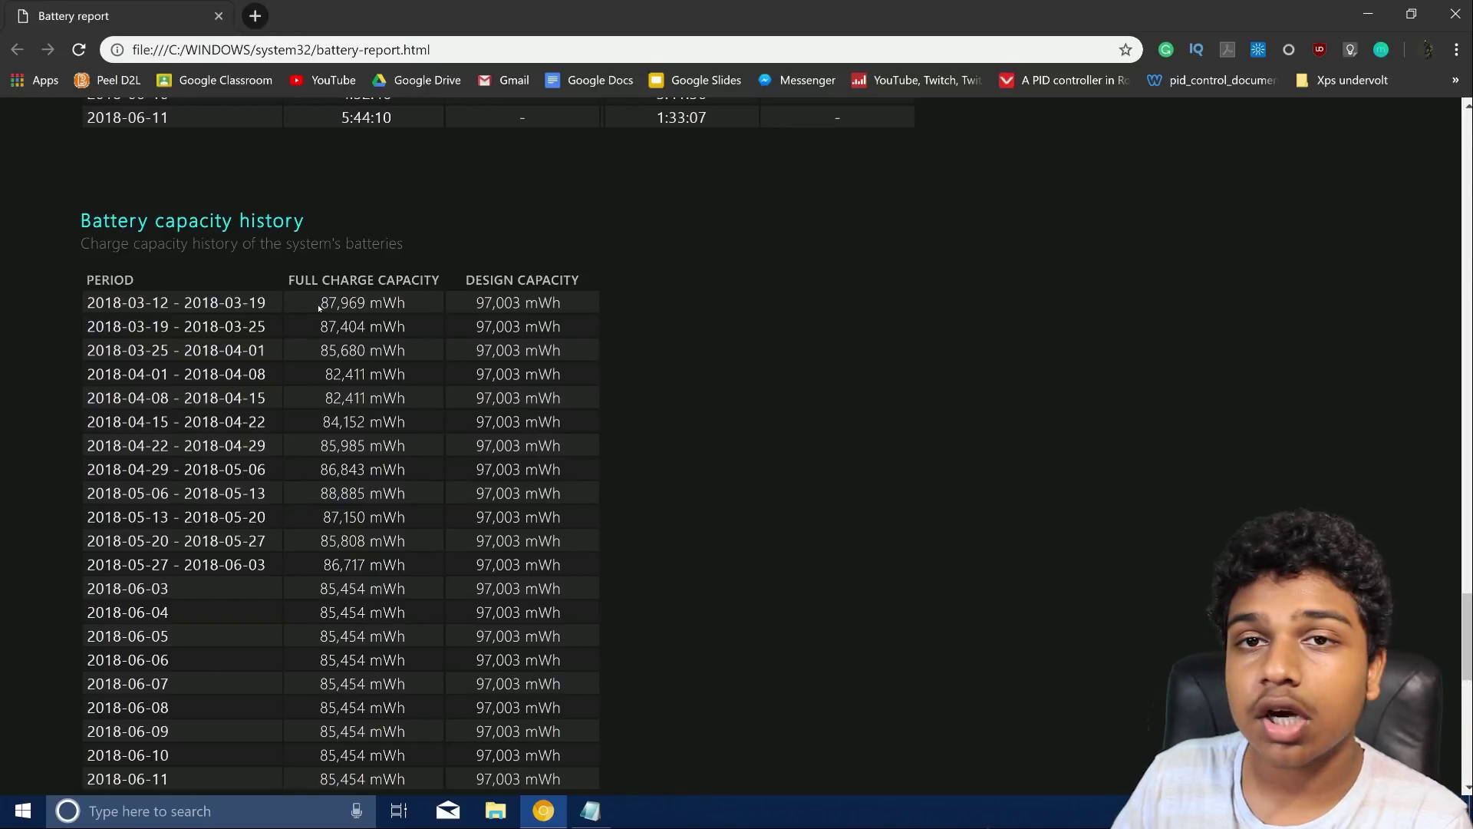
left_click_drag(319, 302, 427, 302)
left_click(310, 362)
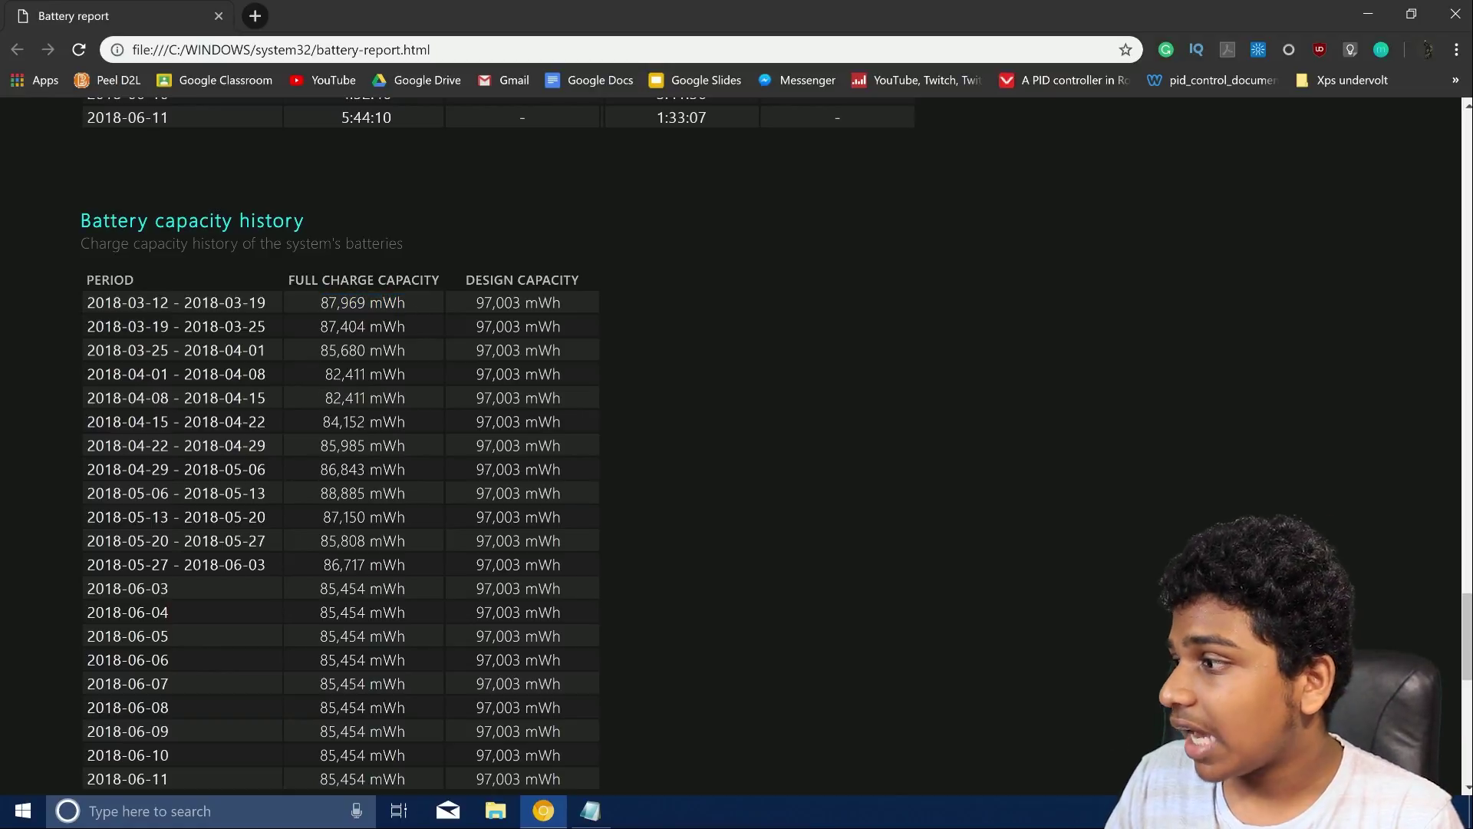
left_click_drag(366, 569, 425, 592)
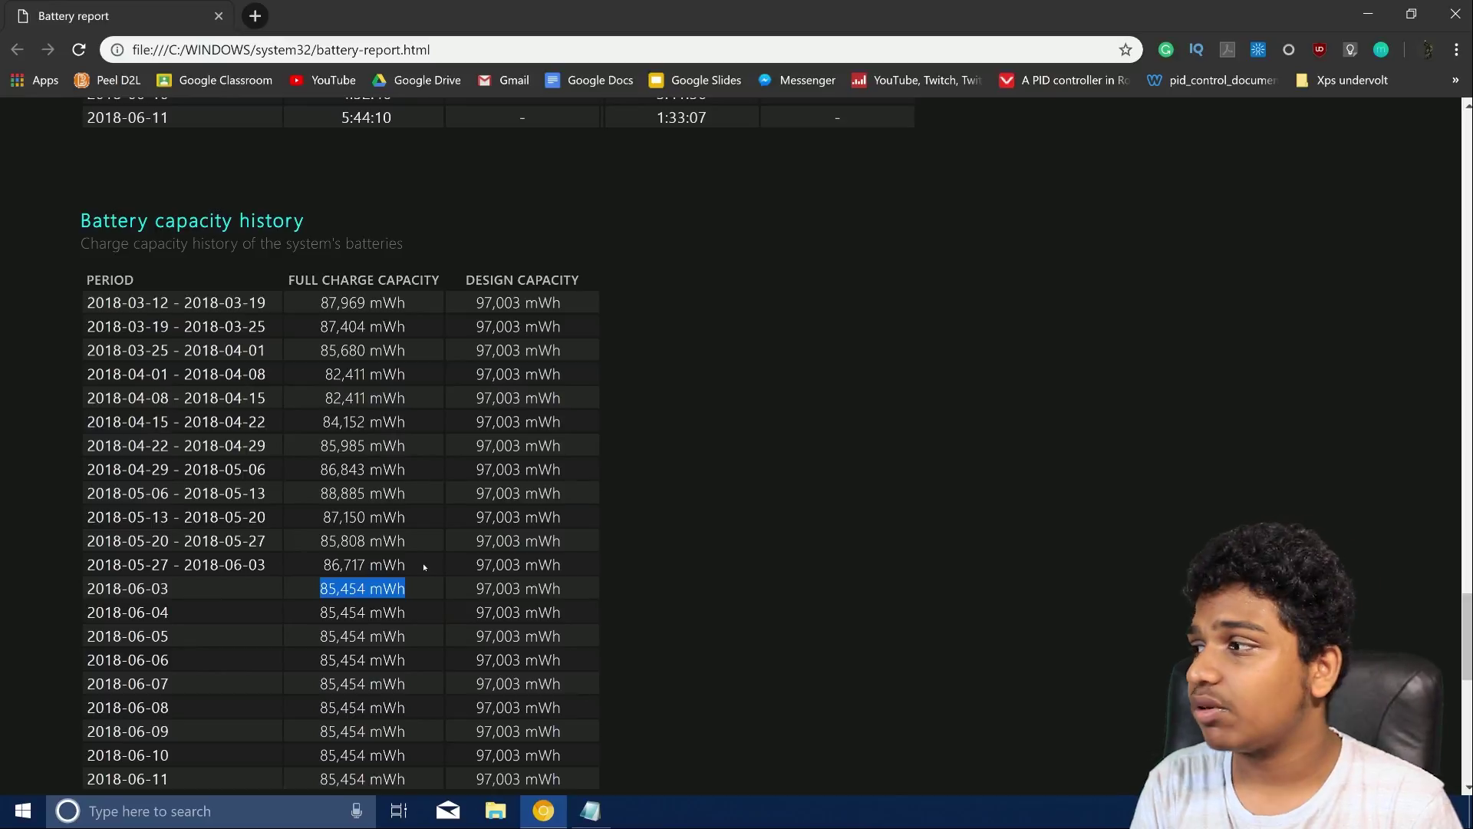
left_click_drag(320, 302, 383, 303)
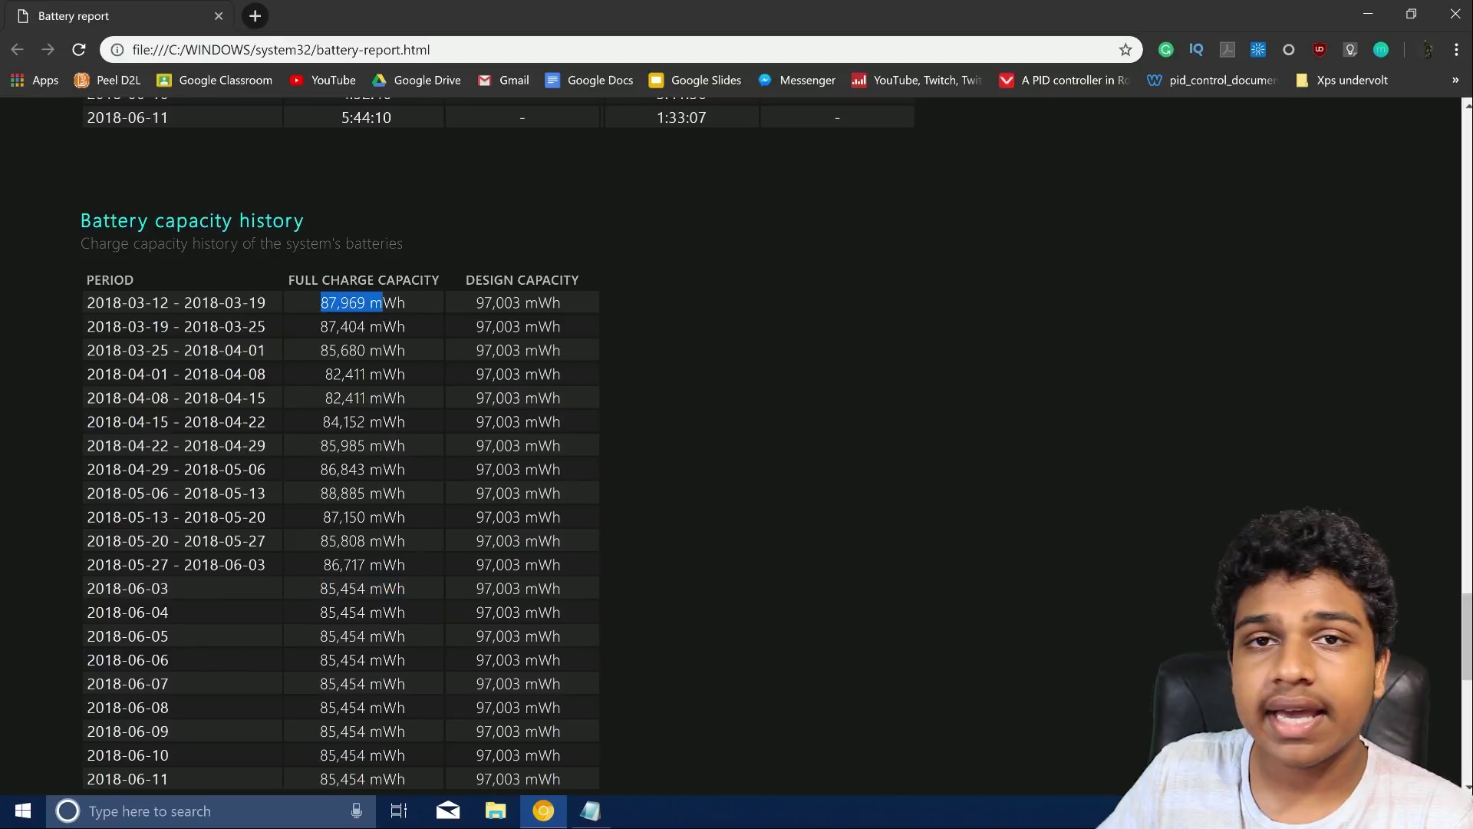
left_click(382, 303)
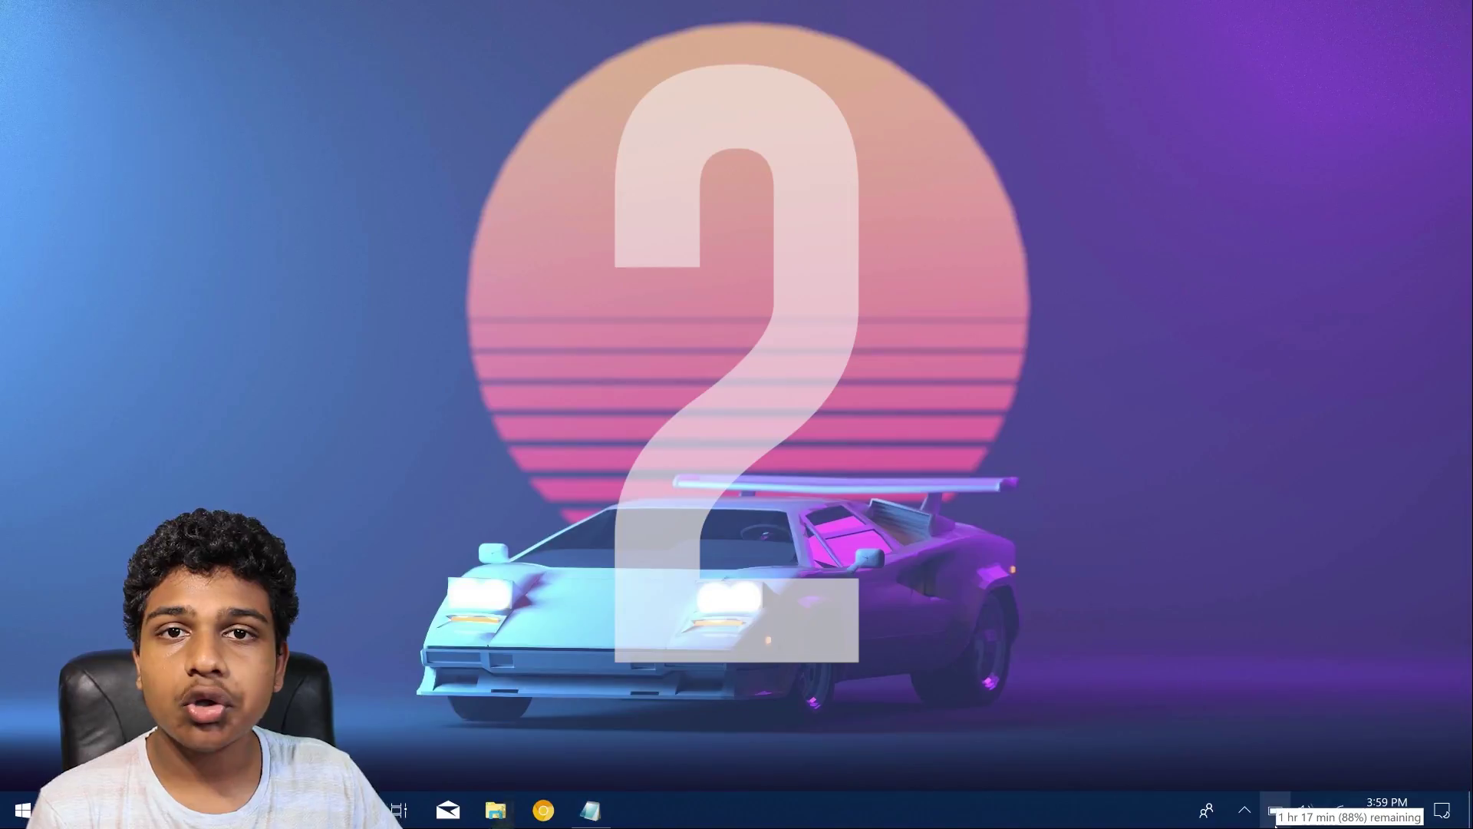
Open Power Options, view the page for creating a power plan and return to the plan list.
right_click(1275, 812)
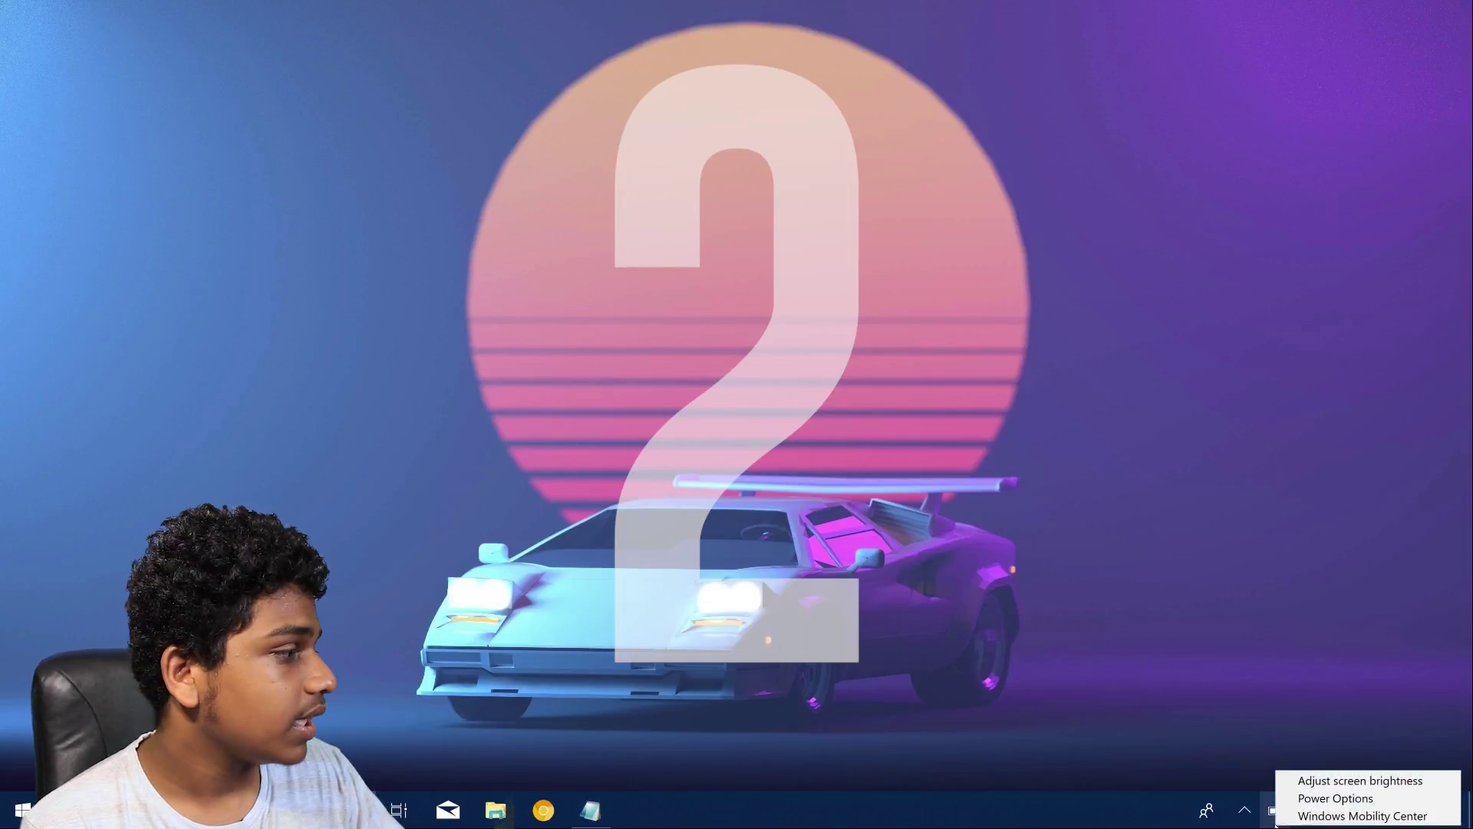
left_click(1286, 795)
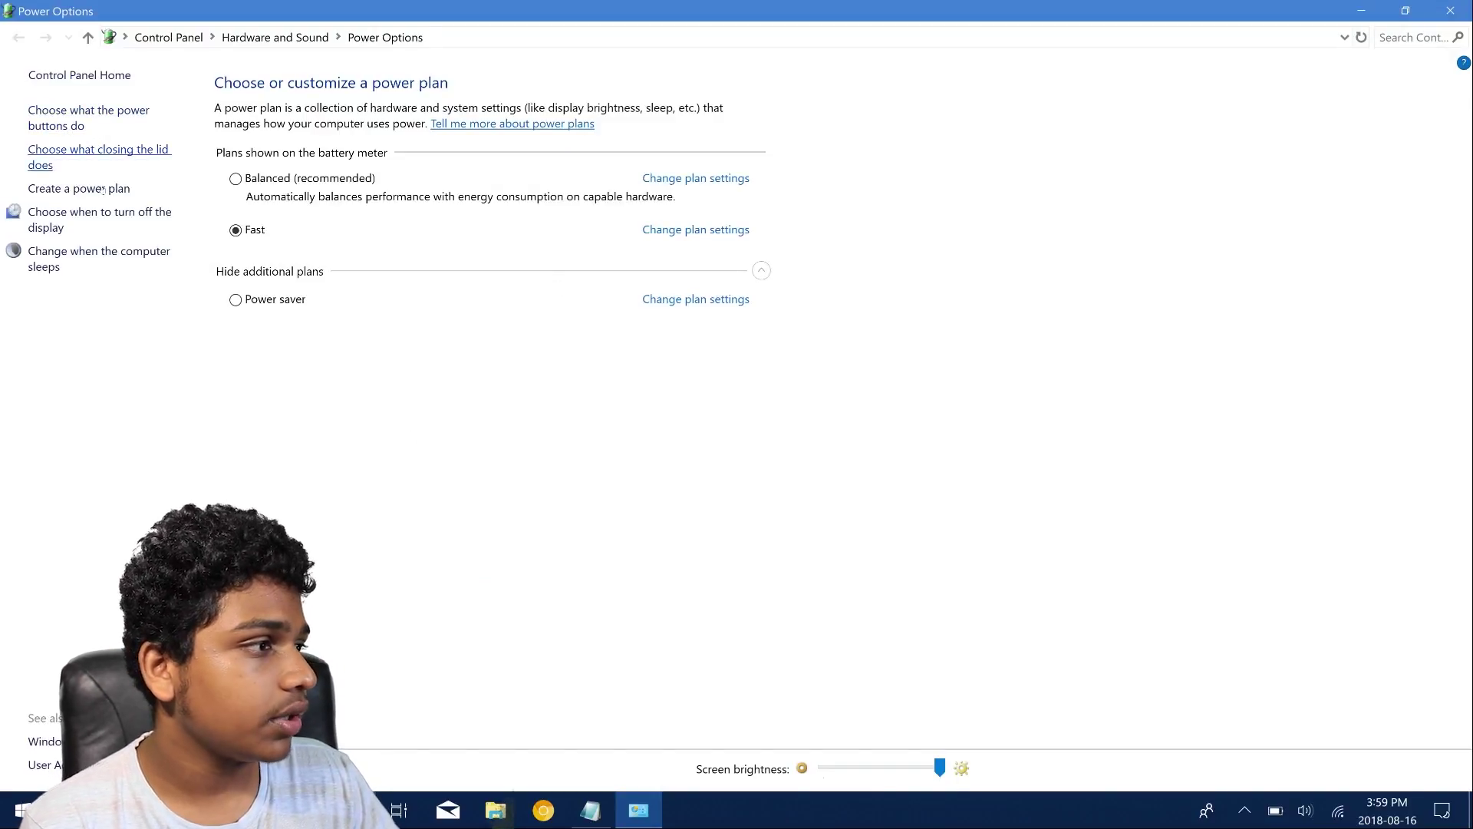
left_click(78, 188)
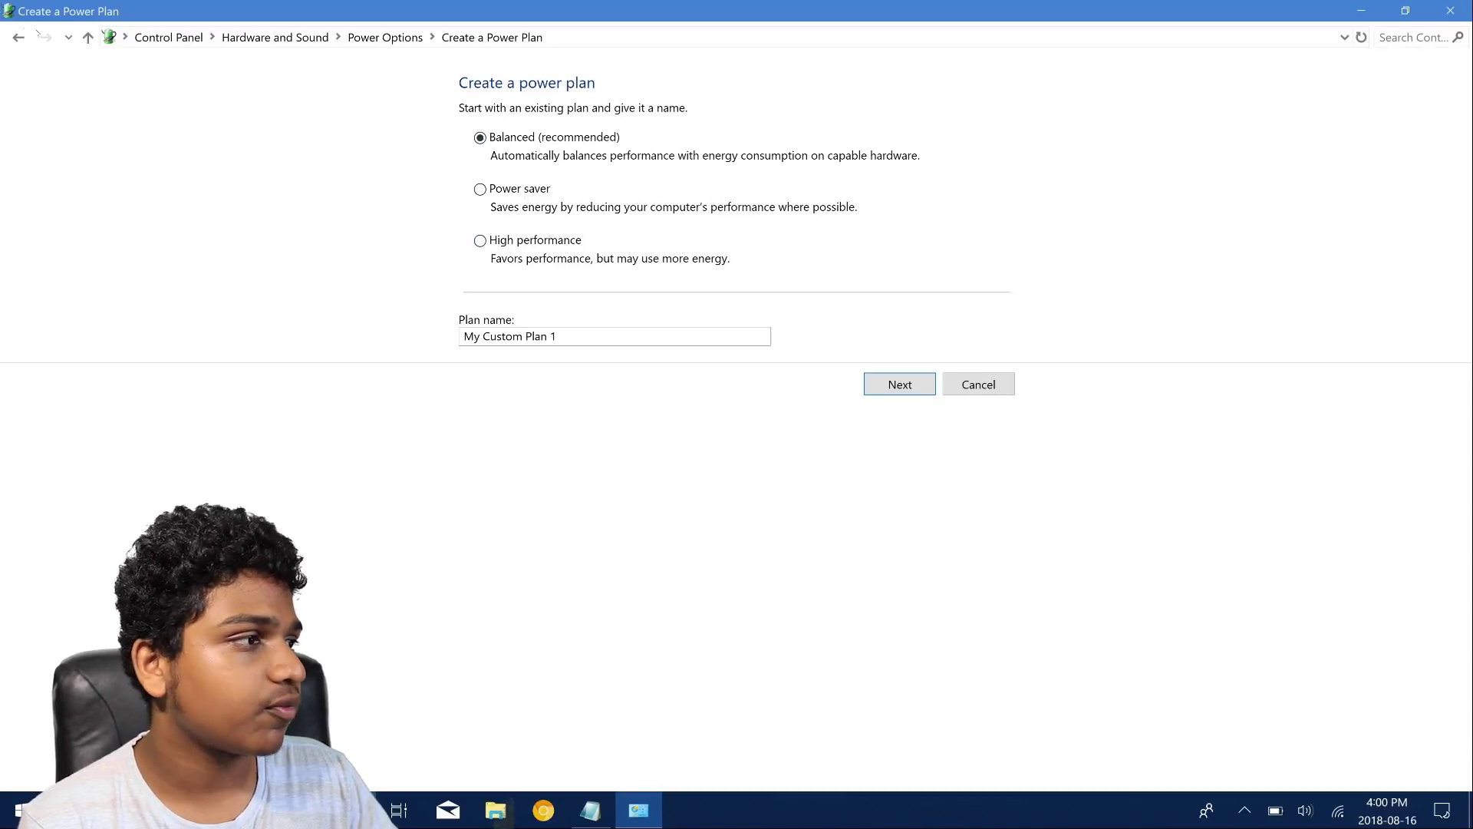
left_click(17, 38)
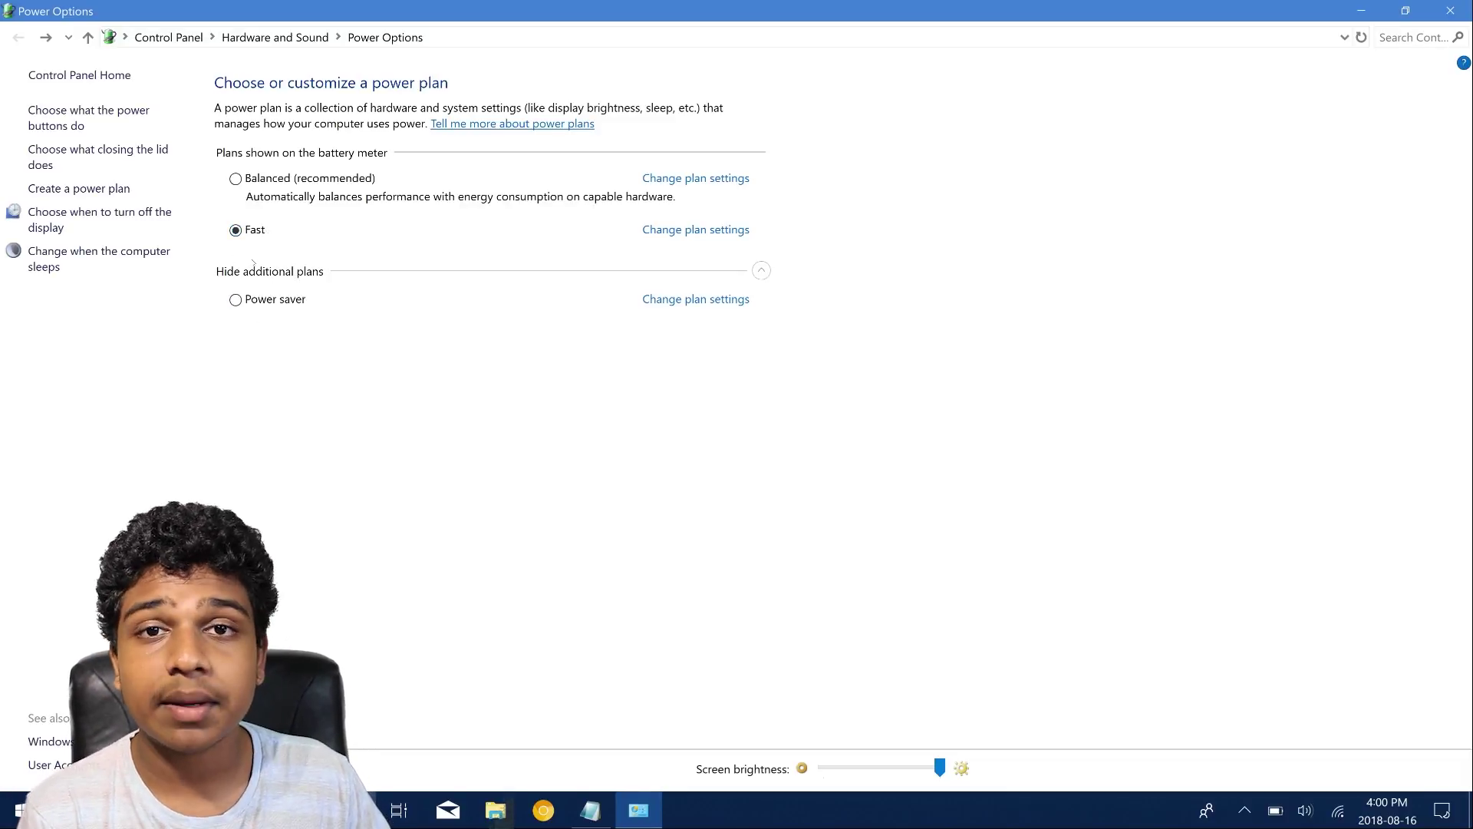
Switch the active power plan to Power saver, and return it to the Fast plan.
left_click(273, 300)
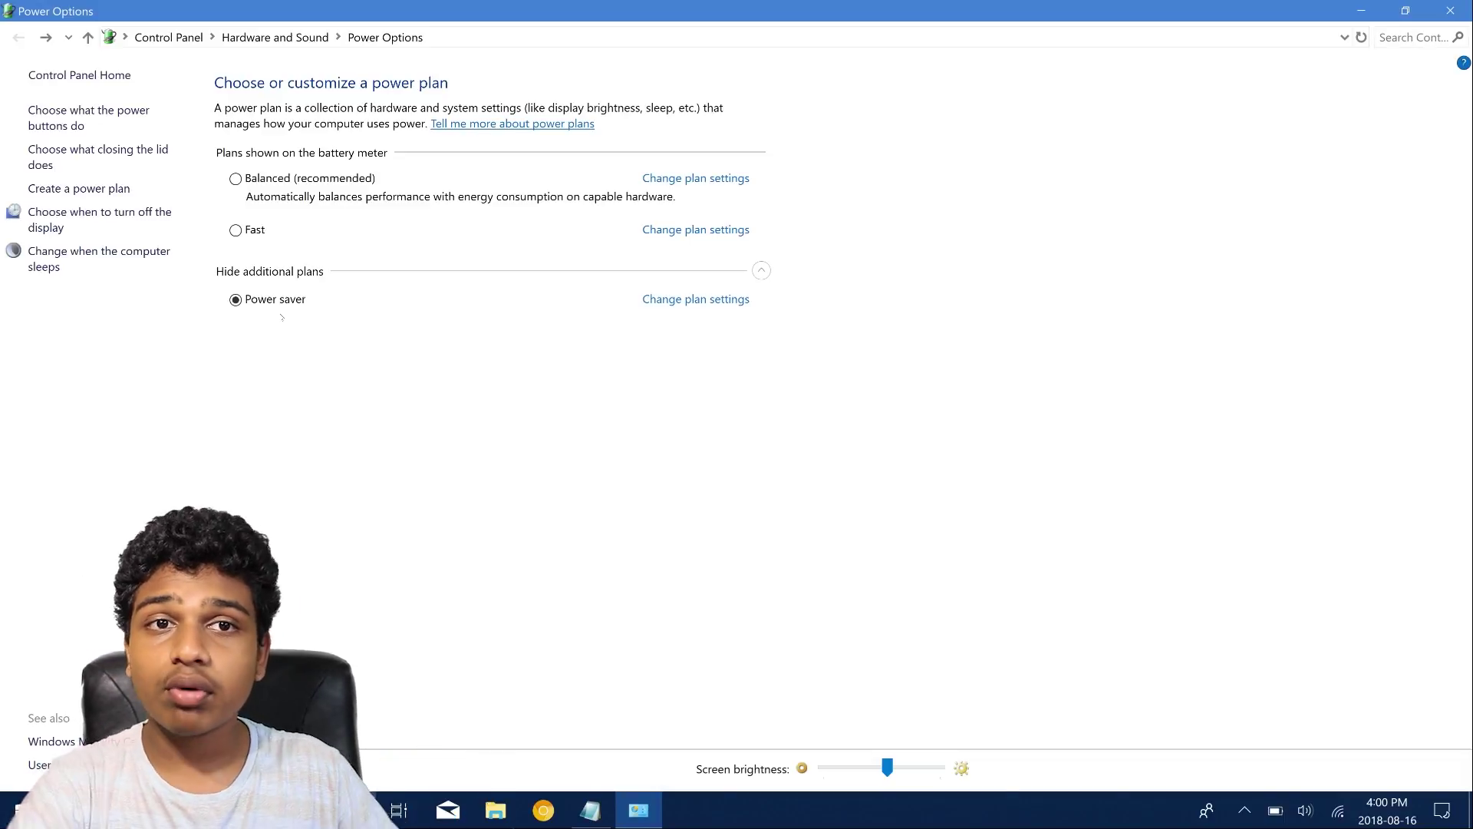
left_click(257, 232)
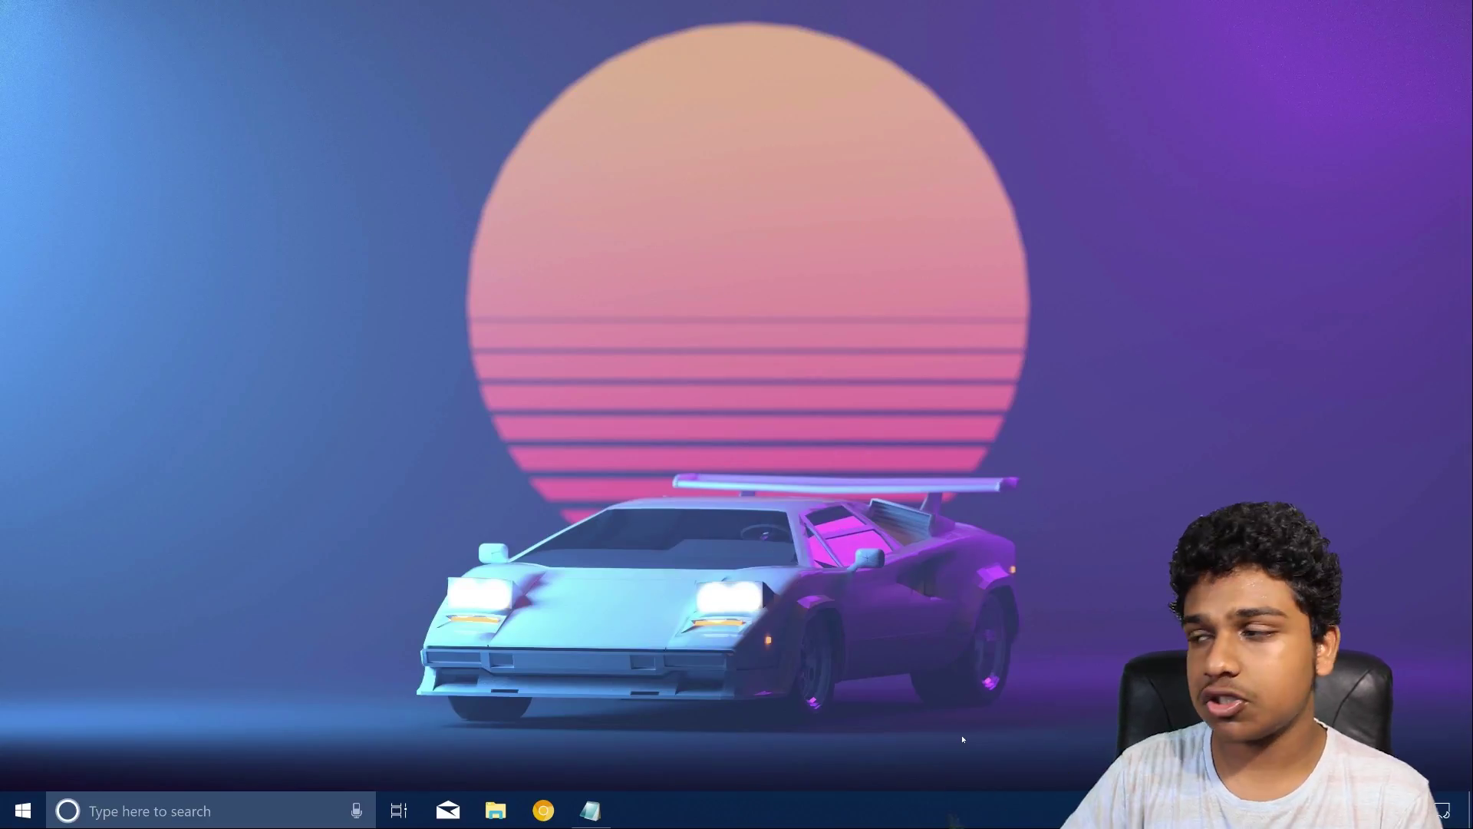
Turn battery saver on from the Action Center quick actions and switch it off again.
left_click(1443, 810)
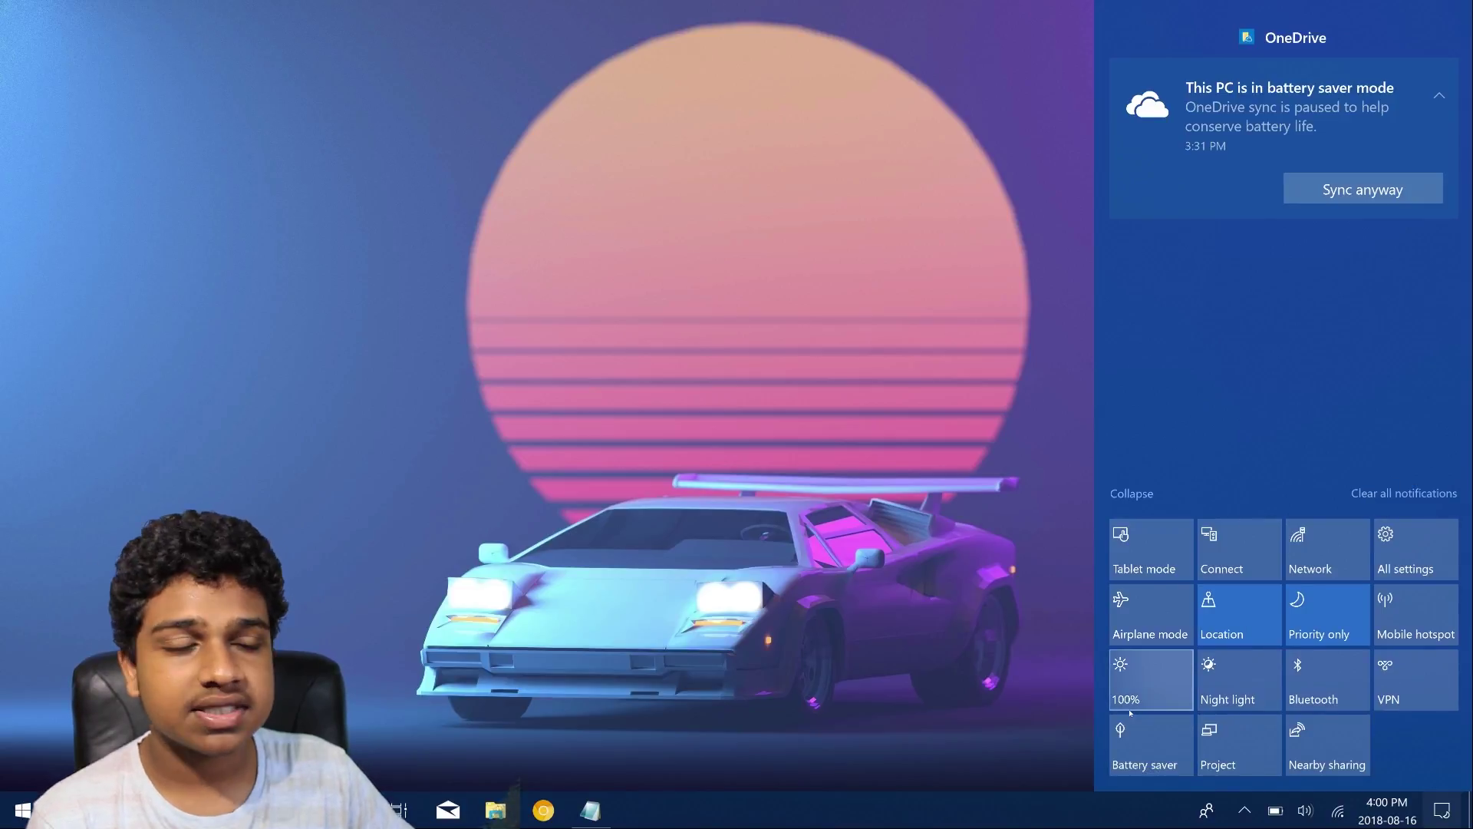
left_click(1131, 493)
left_click(1127, 699)
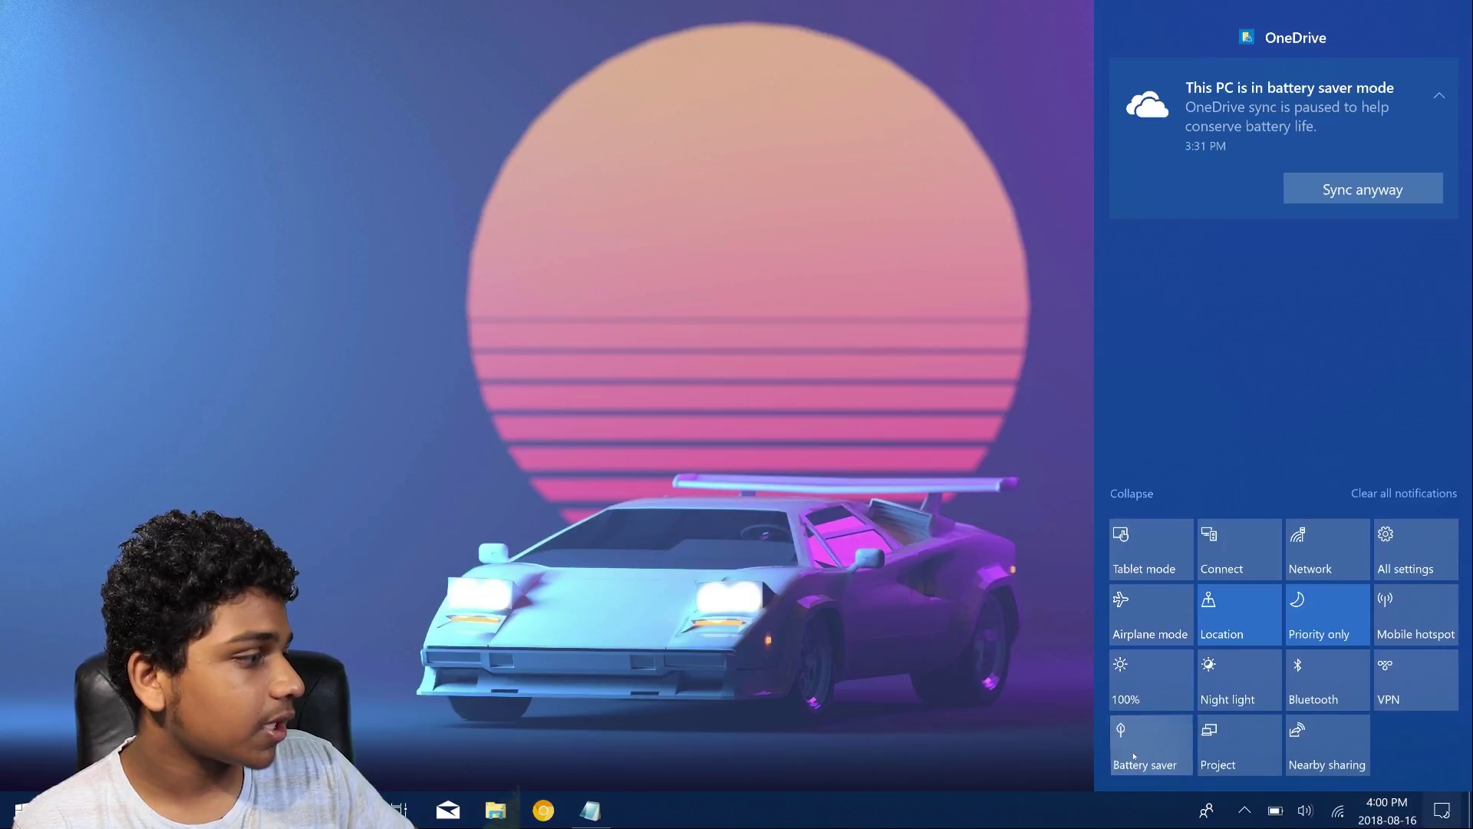
left_click(1147, 749)
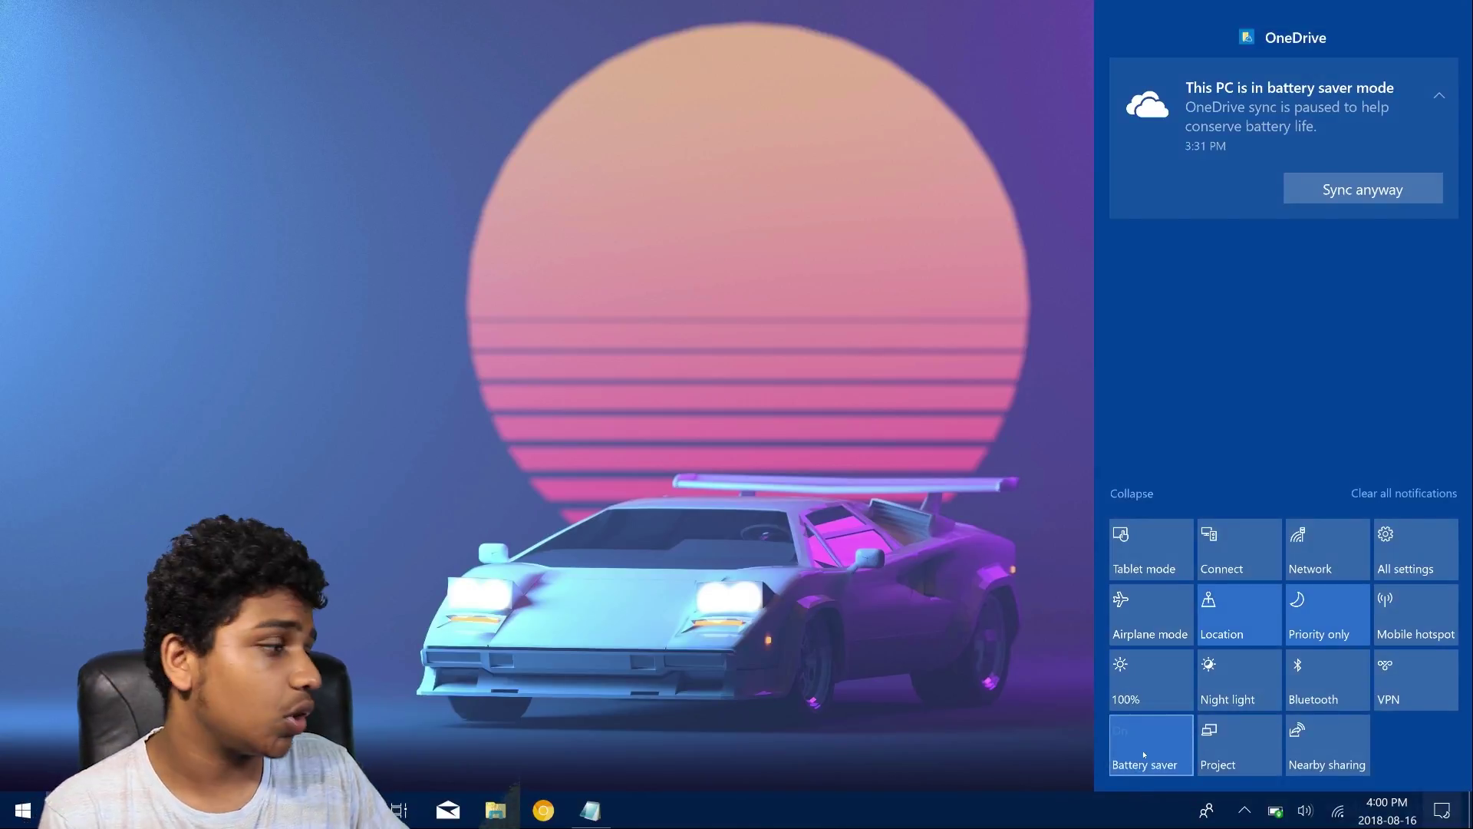
left_click(1141, 764)
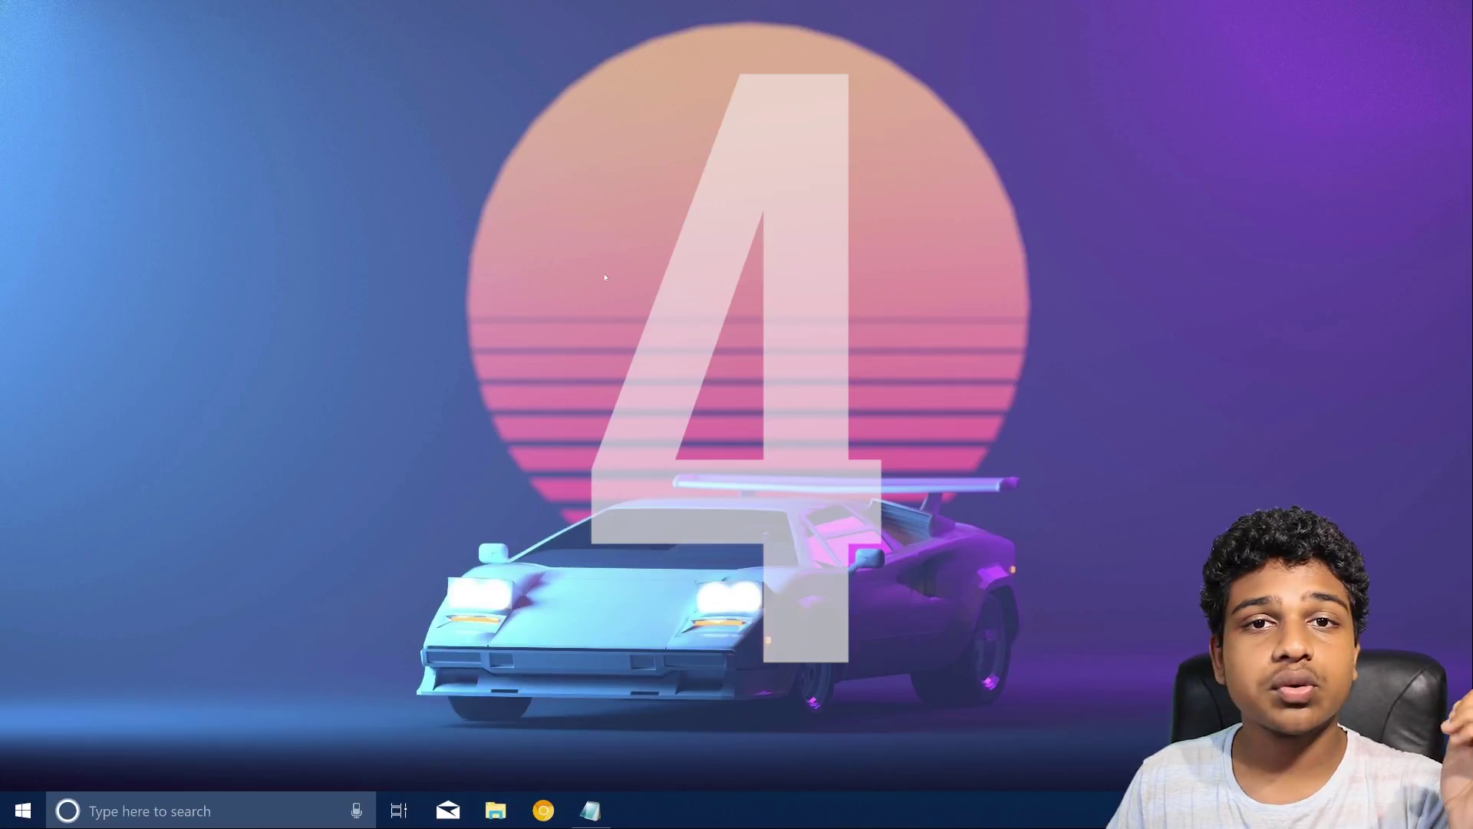
Try a display resolution of 1920 × 1080 in the display settings, revert the change and close the settings window.
right_click(827, 394)
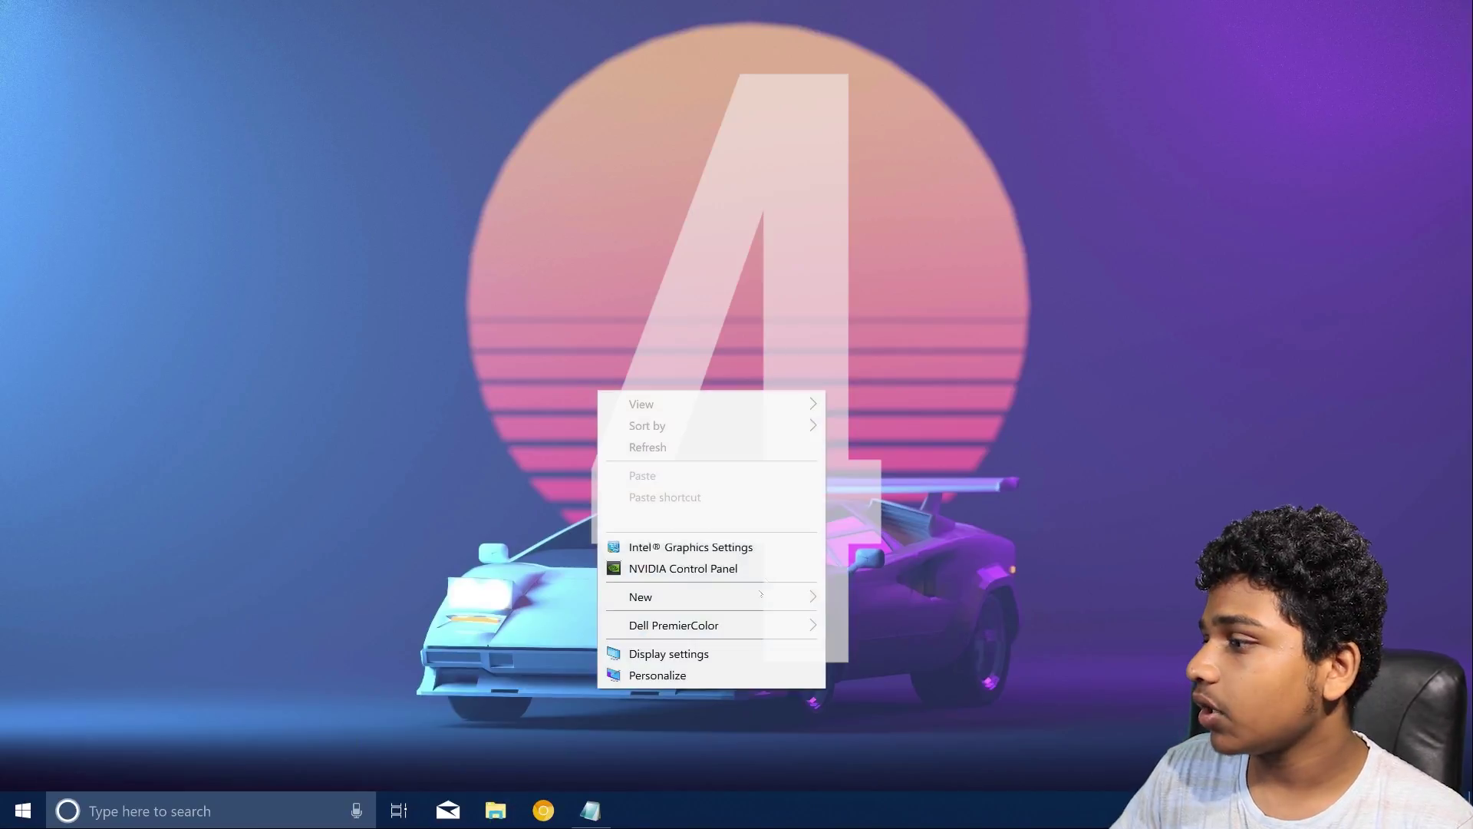
left_click(743, 660)
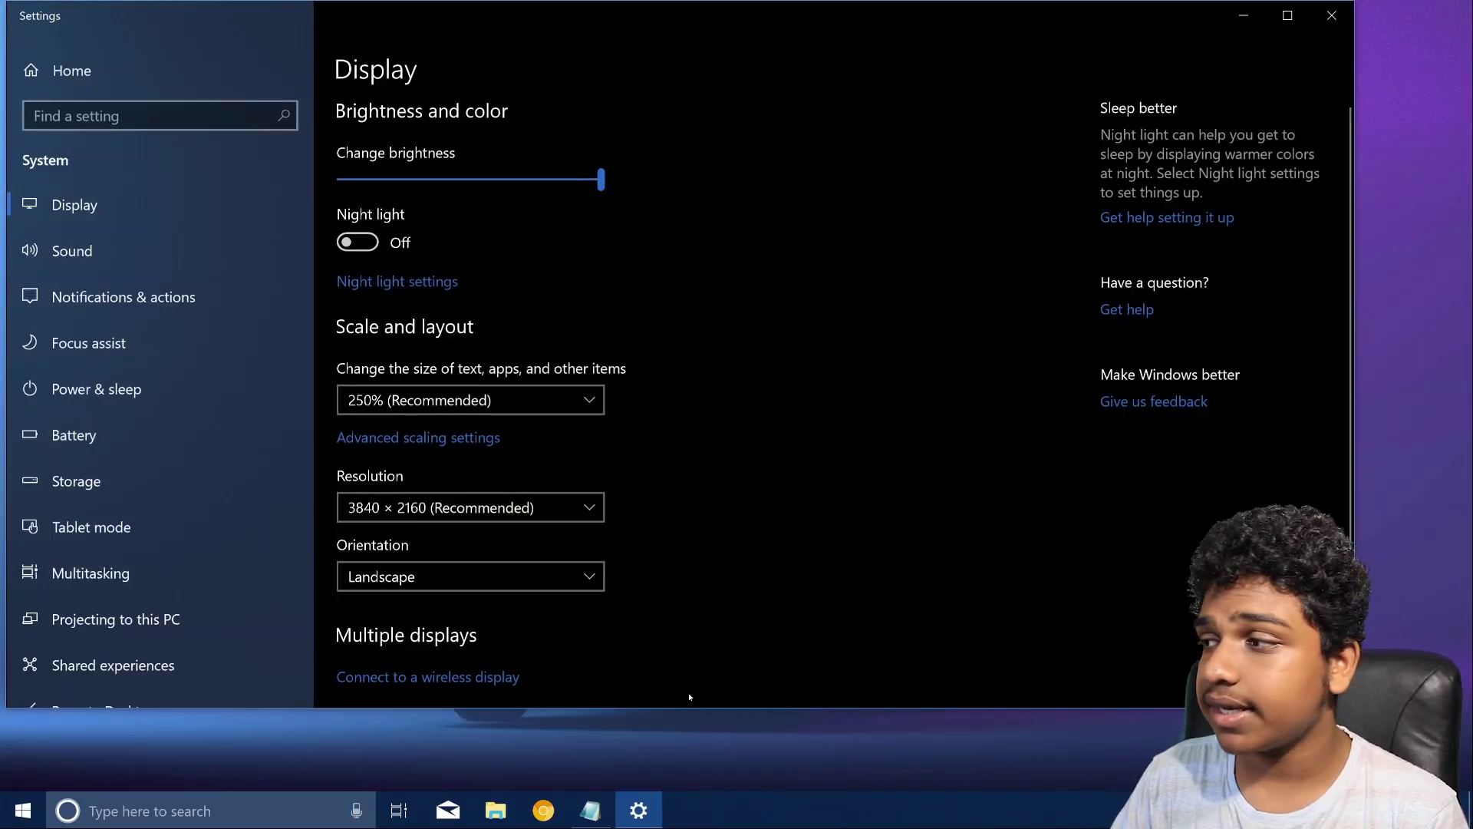
scroll(740, 327, "down", 3)
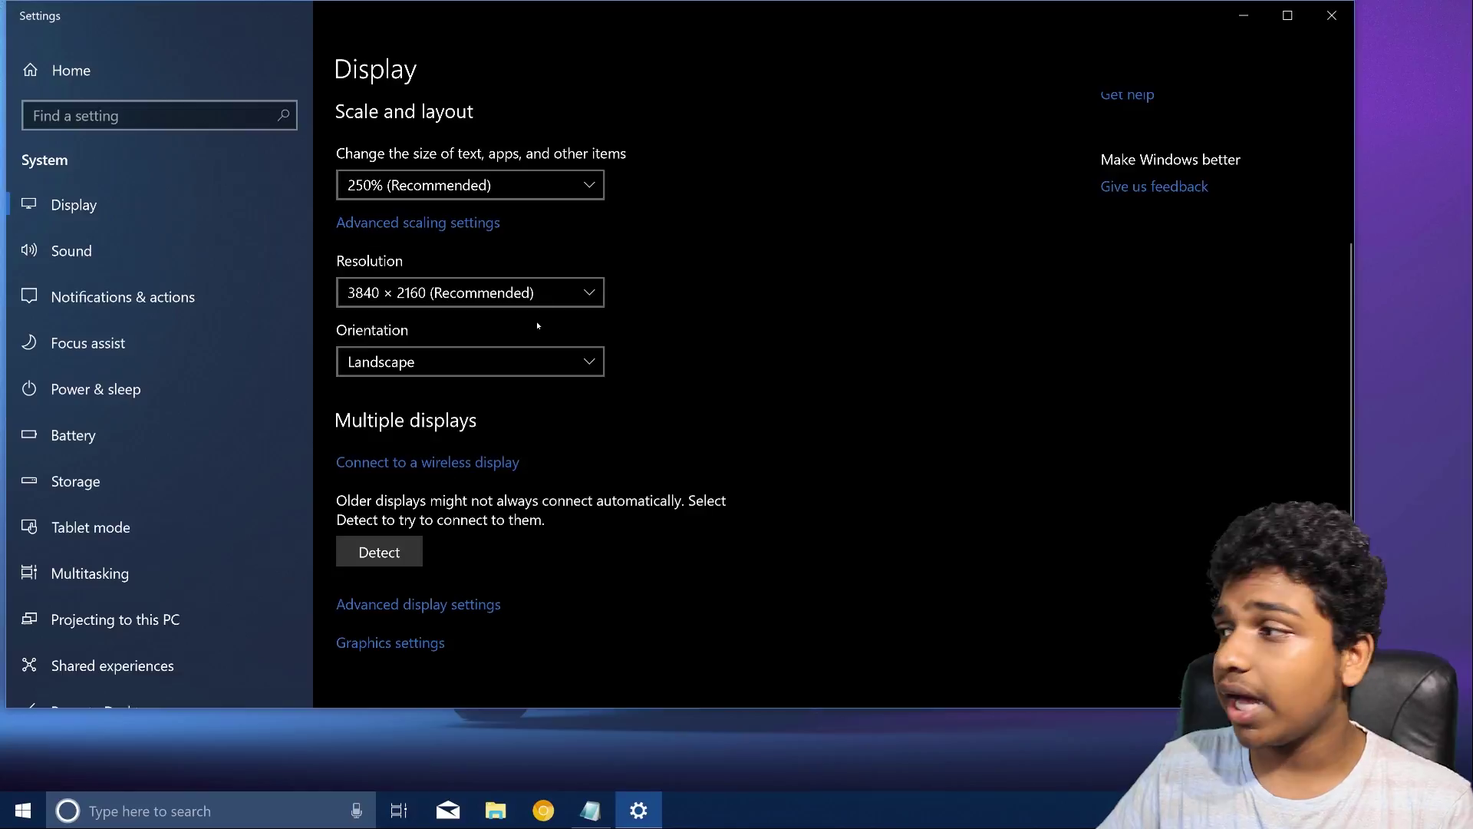
left_click(513, 292)
scroll(441, 431, "down", 3)
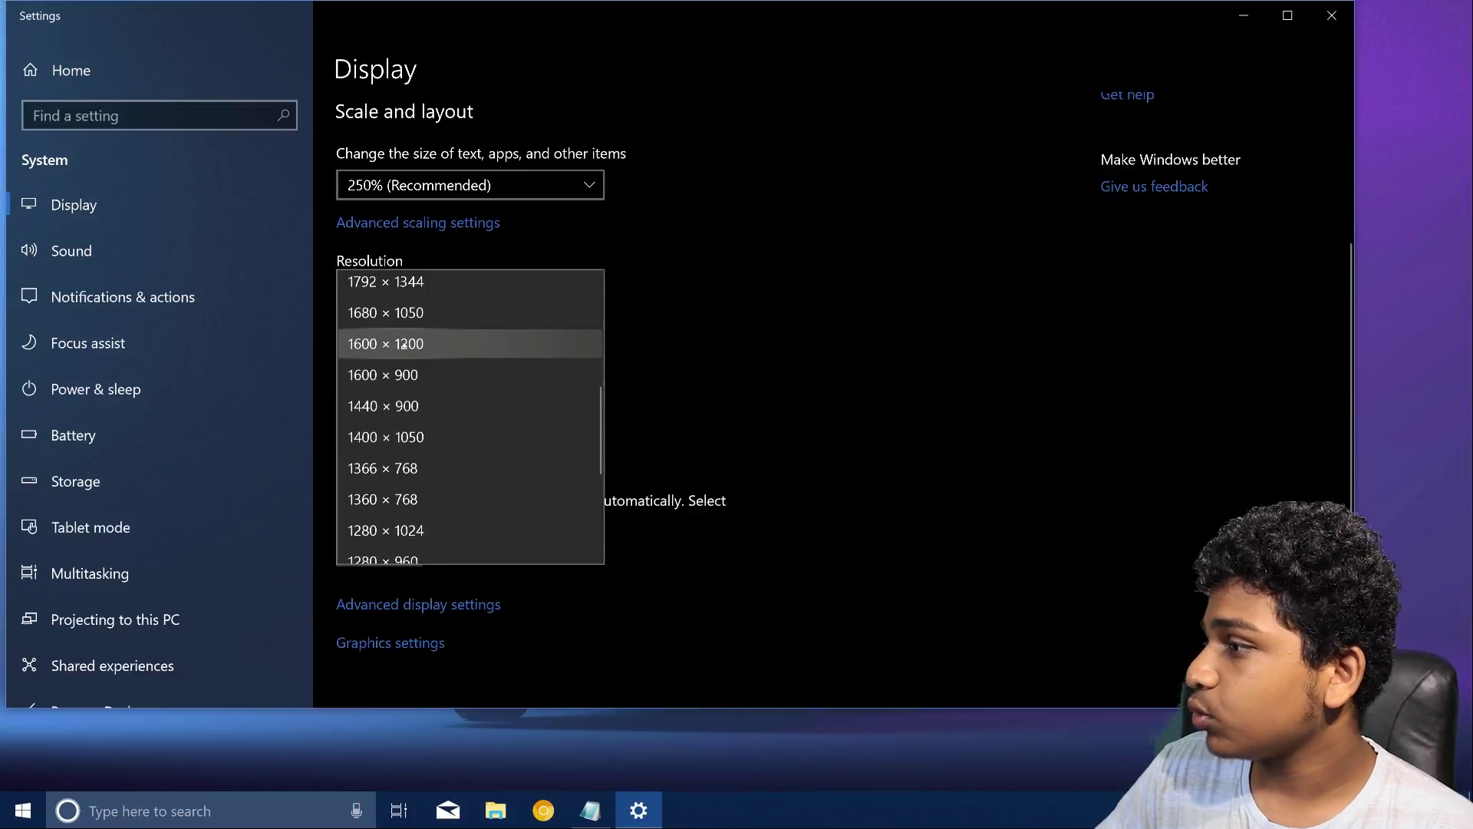
scroll(433, 308, "up", 1)
left_click(438, 321)
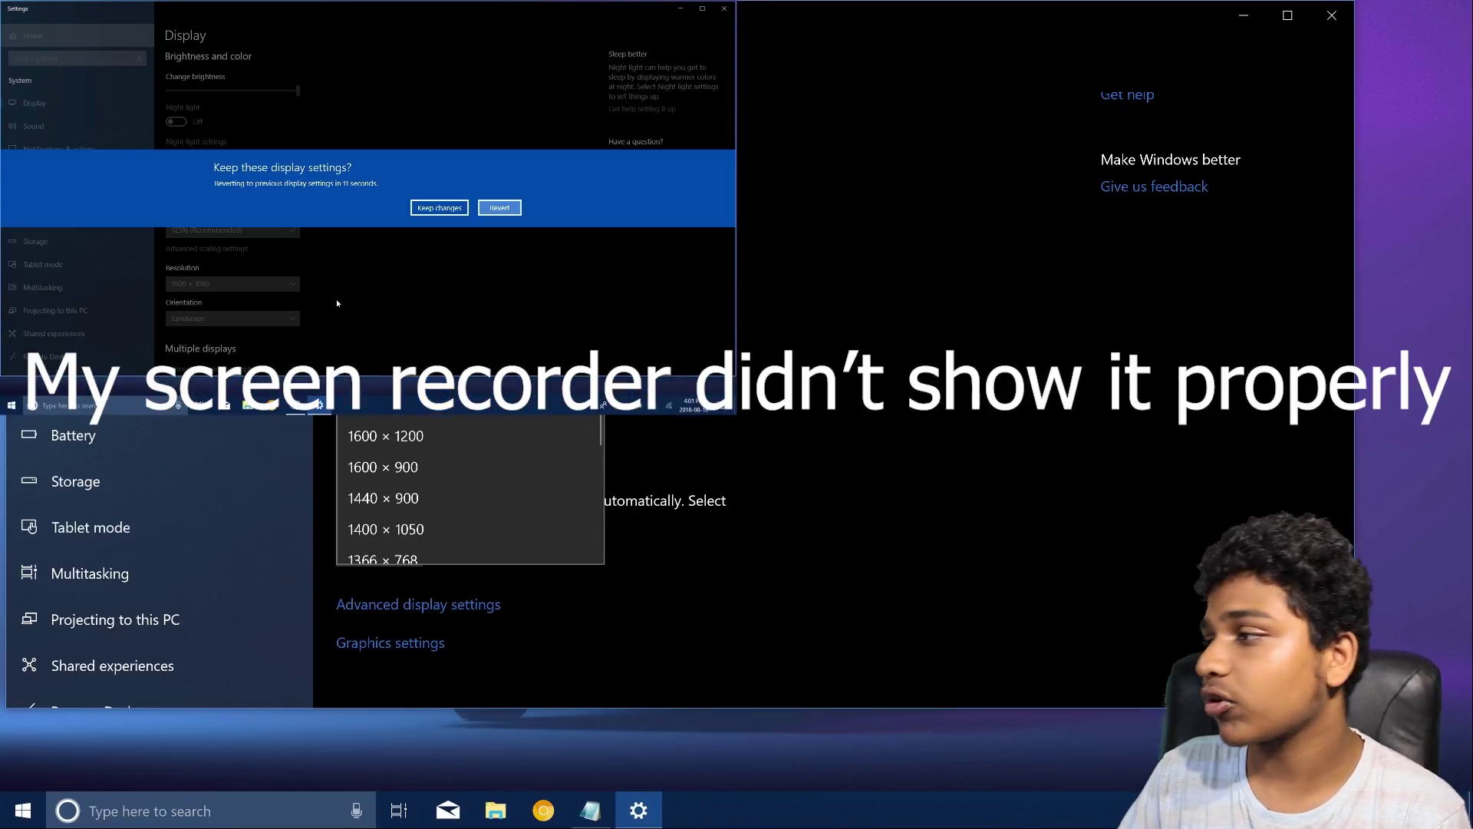
left_click(501, 209)
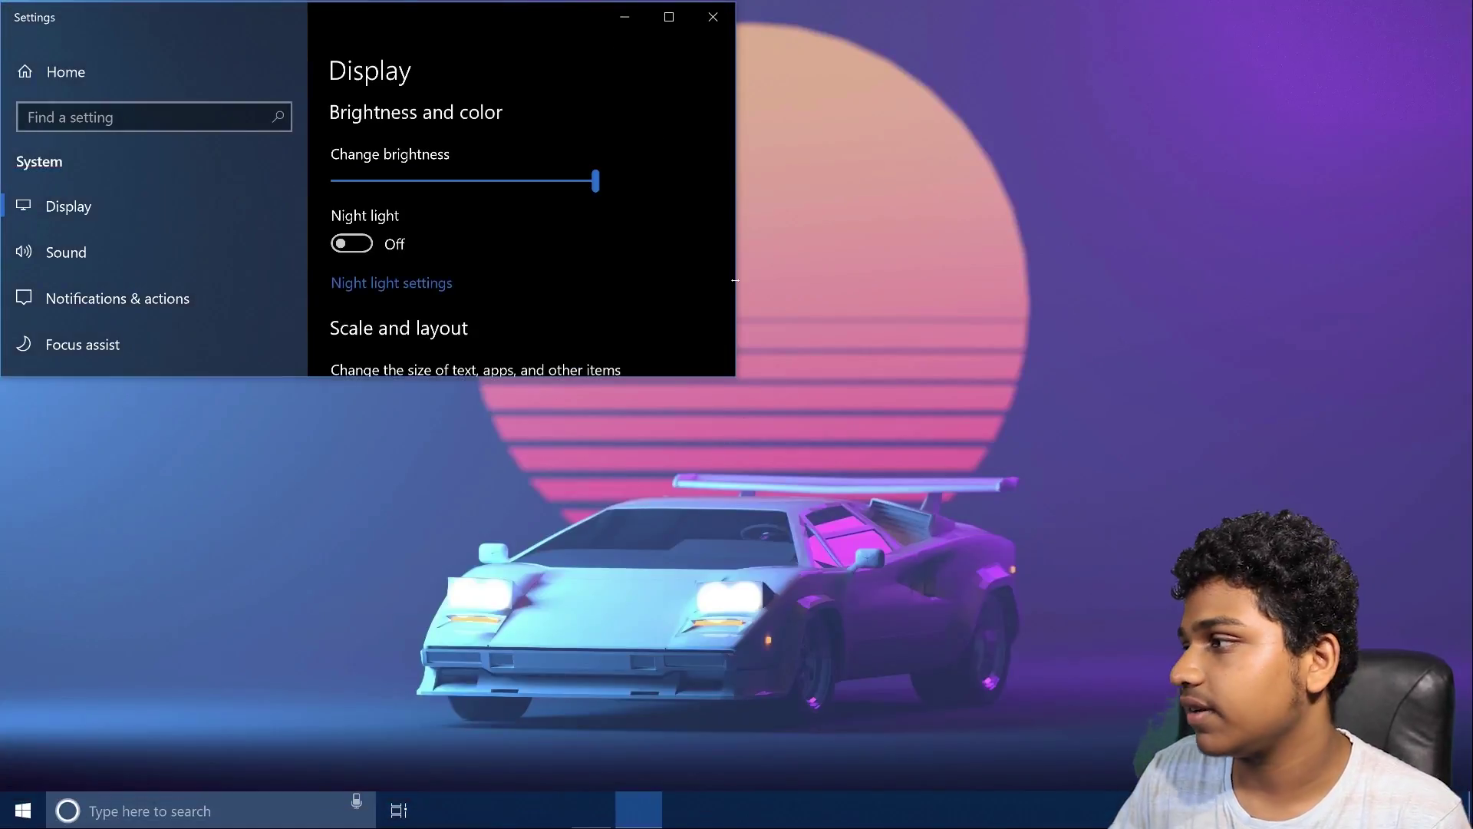
left_click(712, 17)
Open Windows Settings and enlarge its window until all the settings categories fit.
key("super")
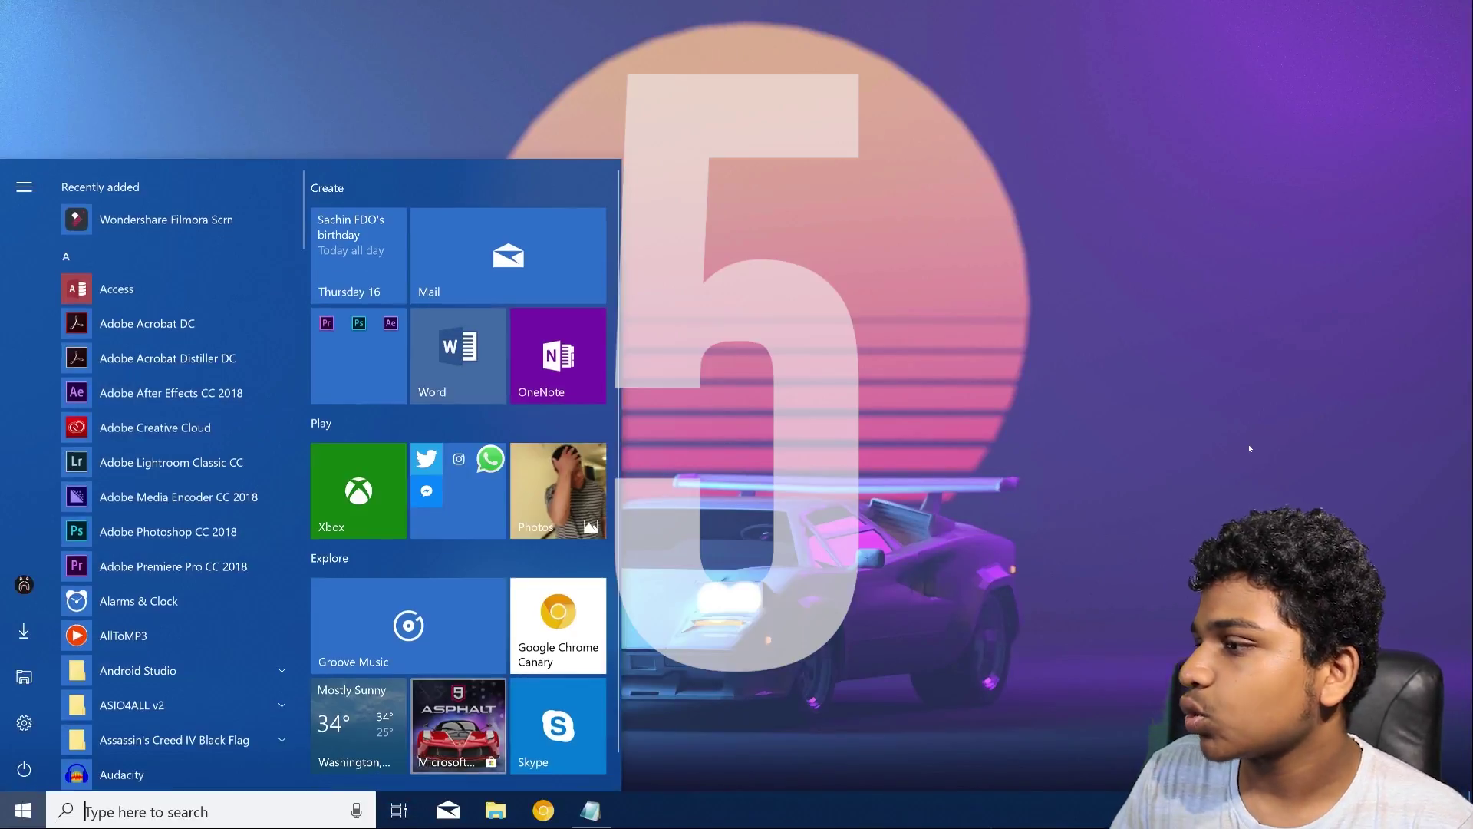
key("super")
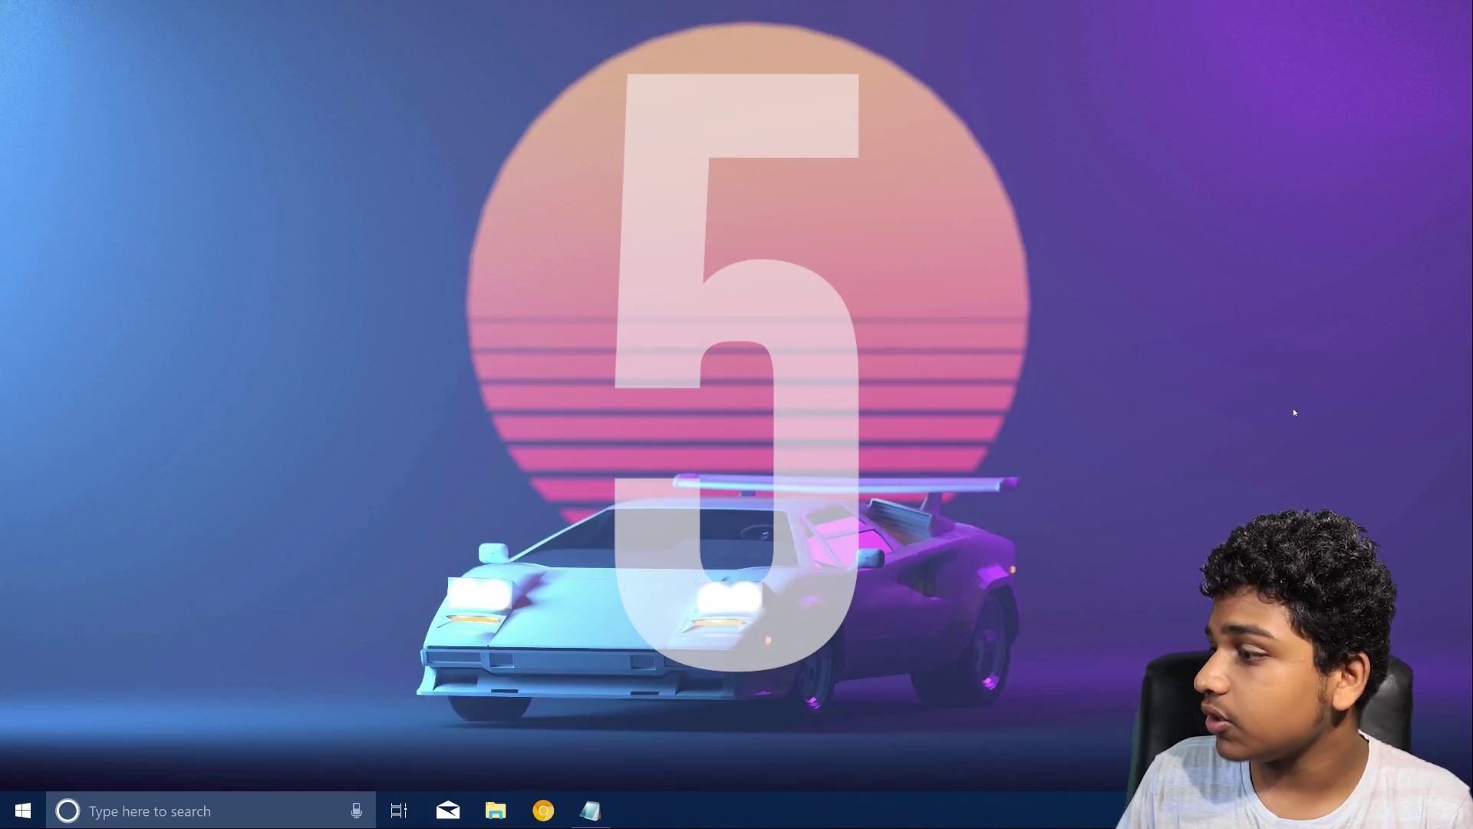
left_click(23, 810)
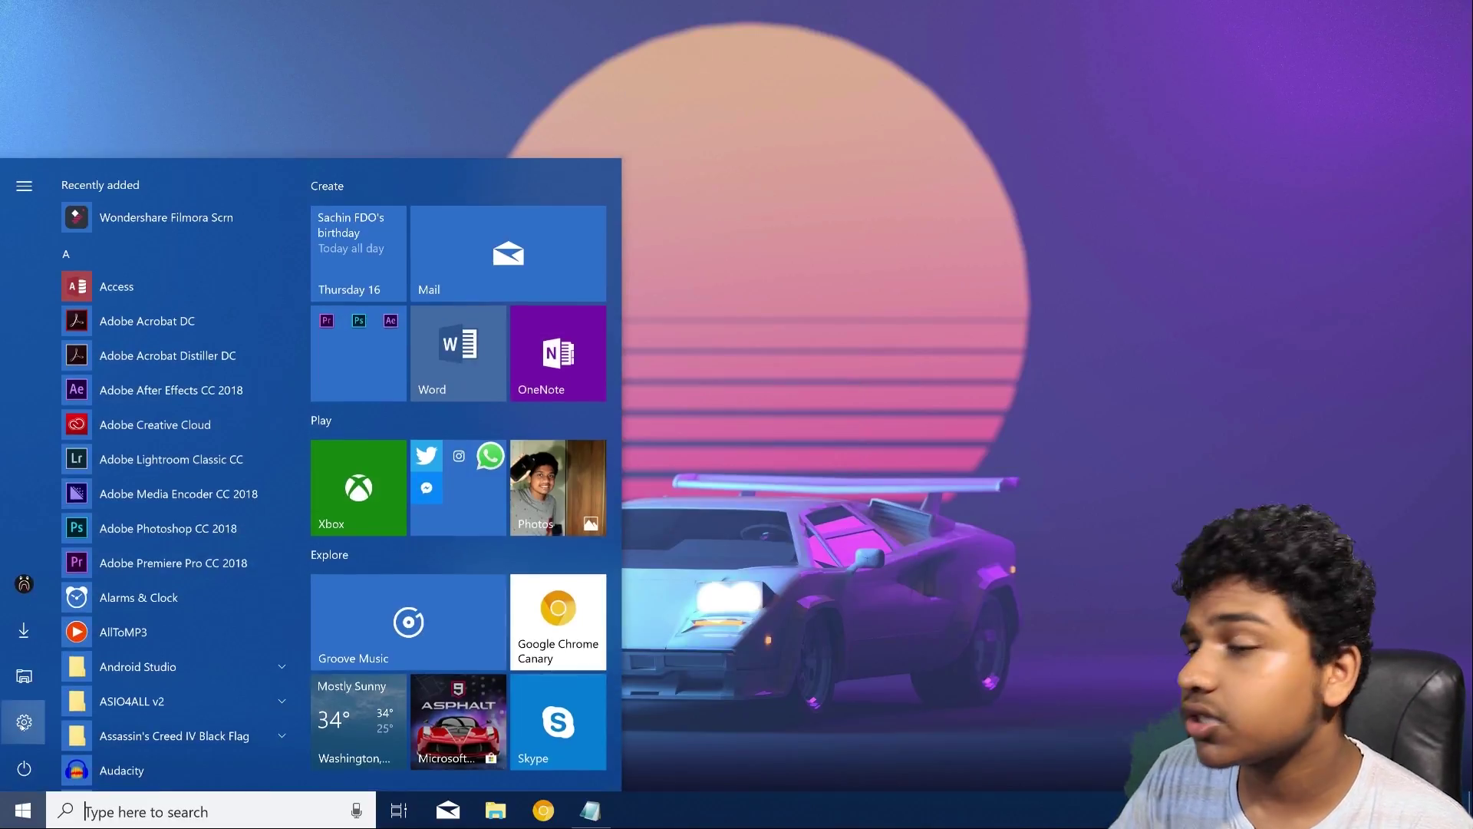
left_click(21, 727)
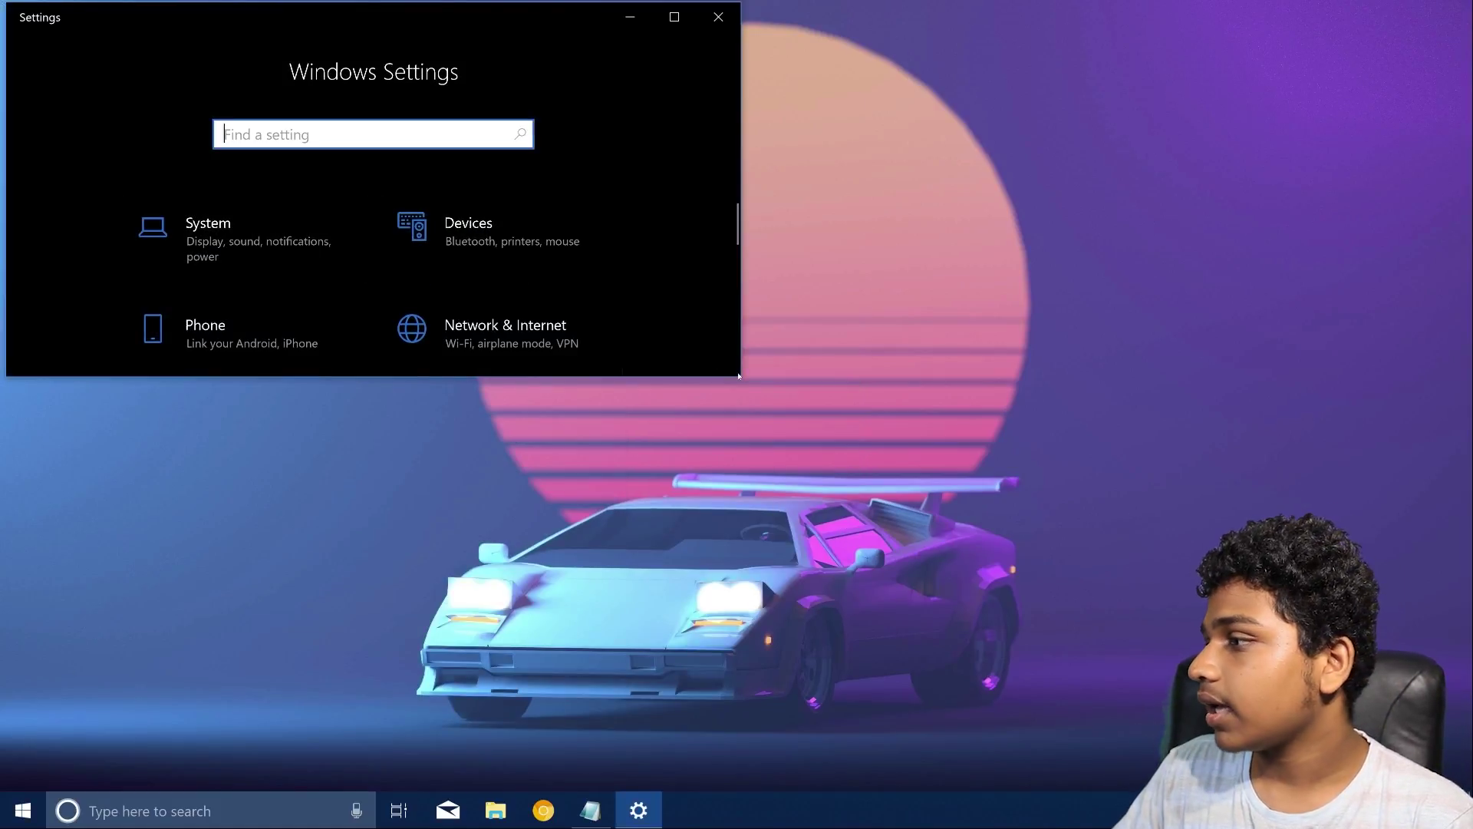
left_click_drag(1085, 639, 1309, 537)
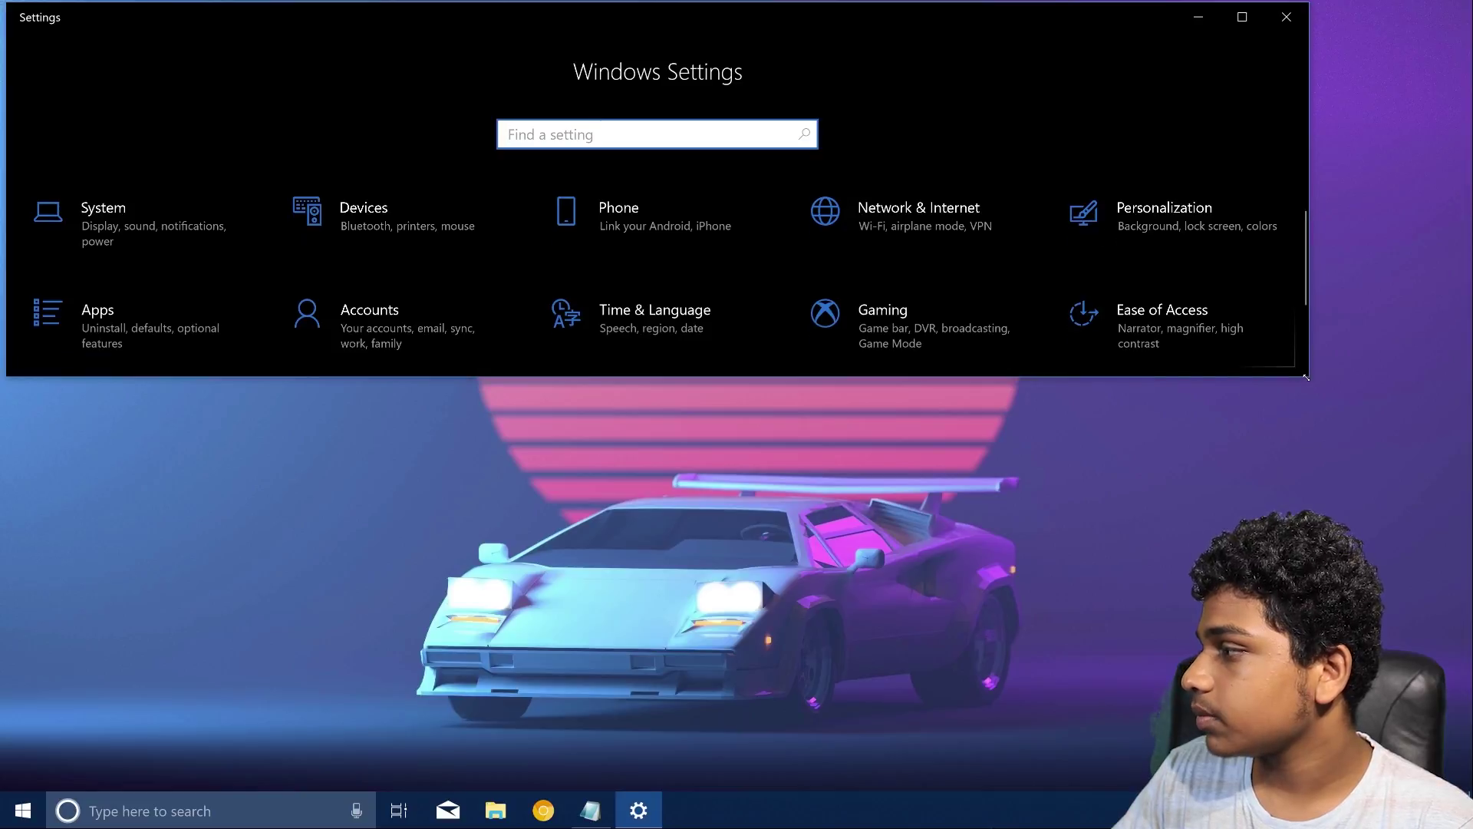
left_click_drag(1309, 386, 1332, 707)
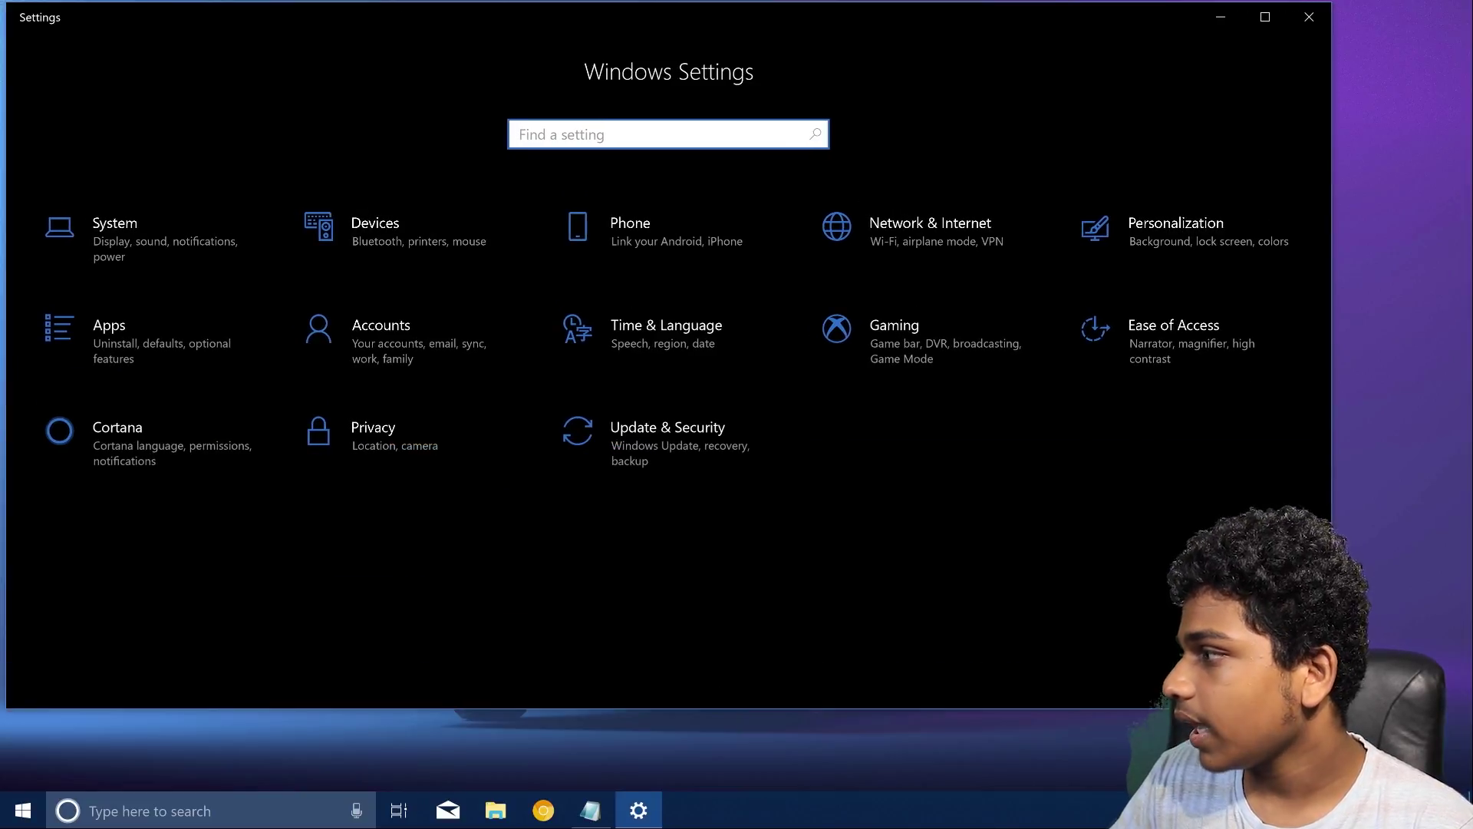
Search the settings for "battery", open the Power & sleep settings and switch to the Battery page.
type("battery")
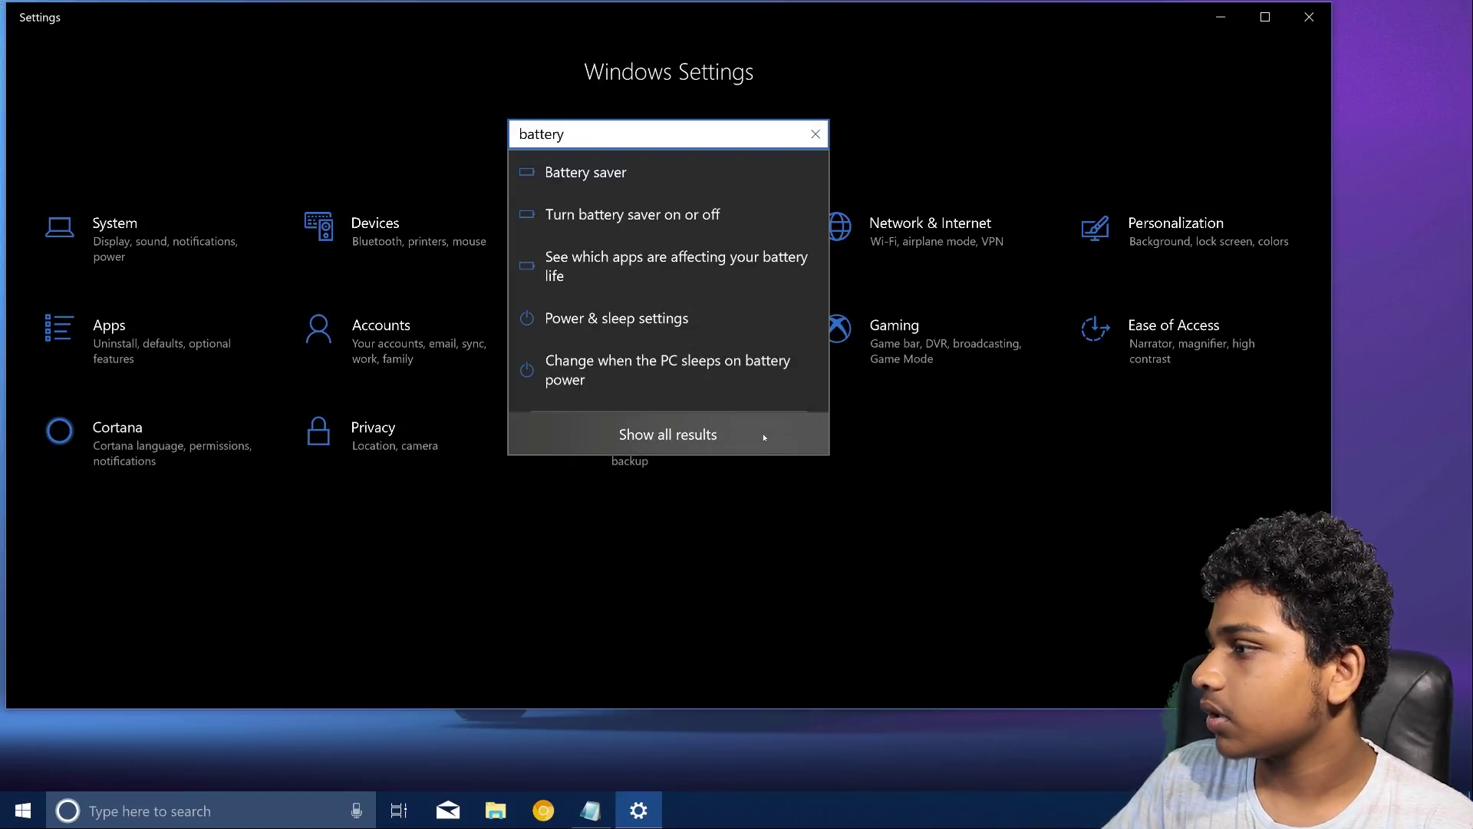
left_click(690, 316)
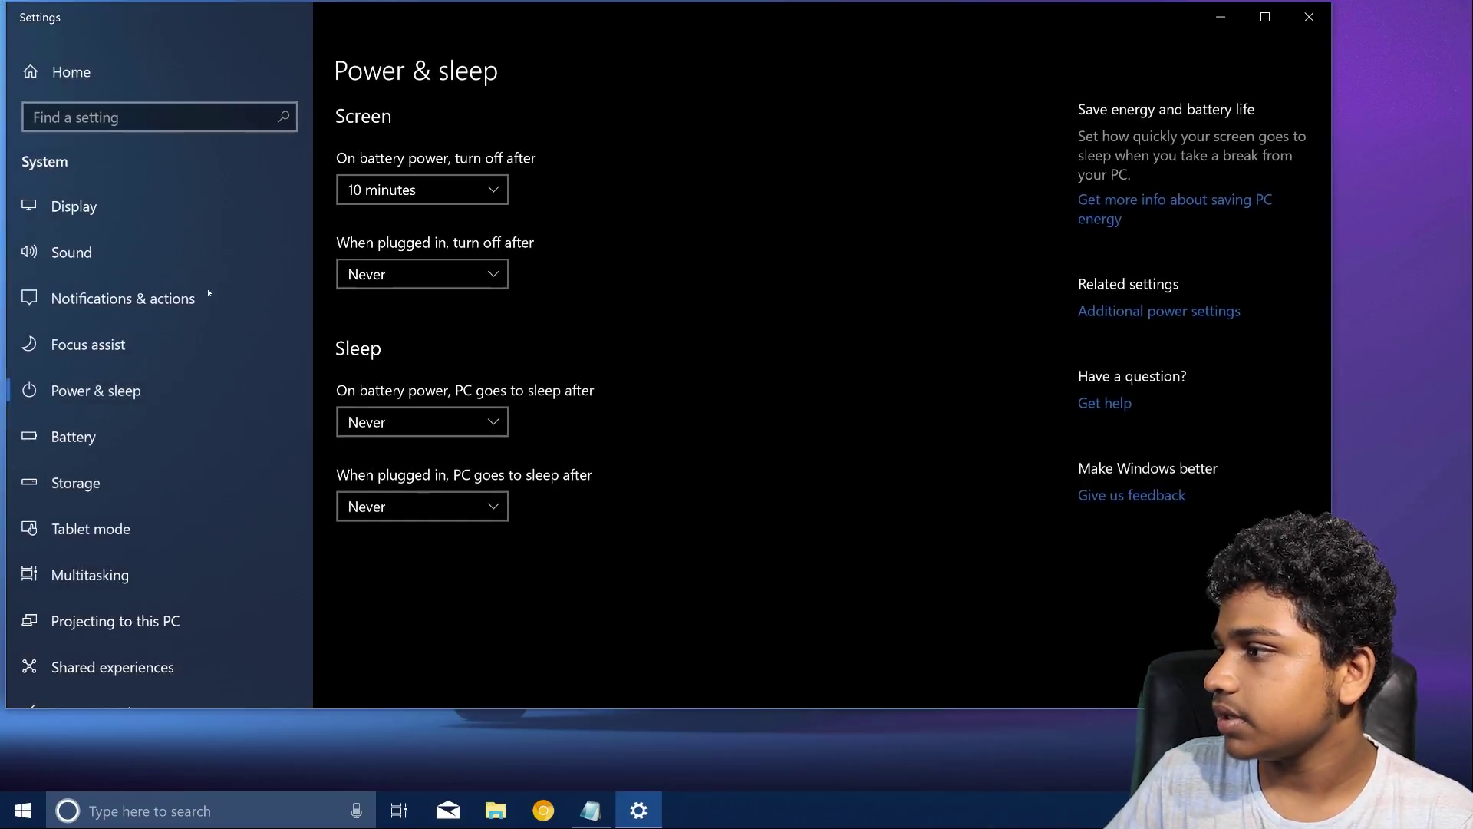
left_click(150, 437)
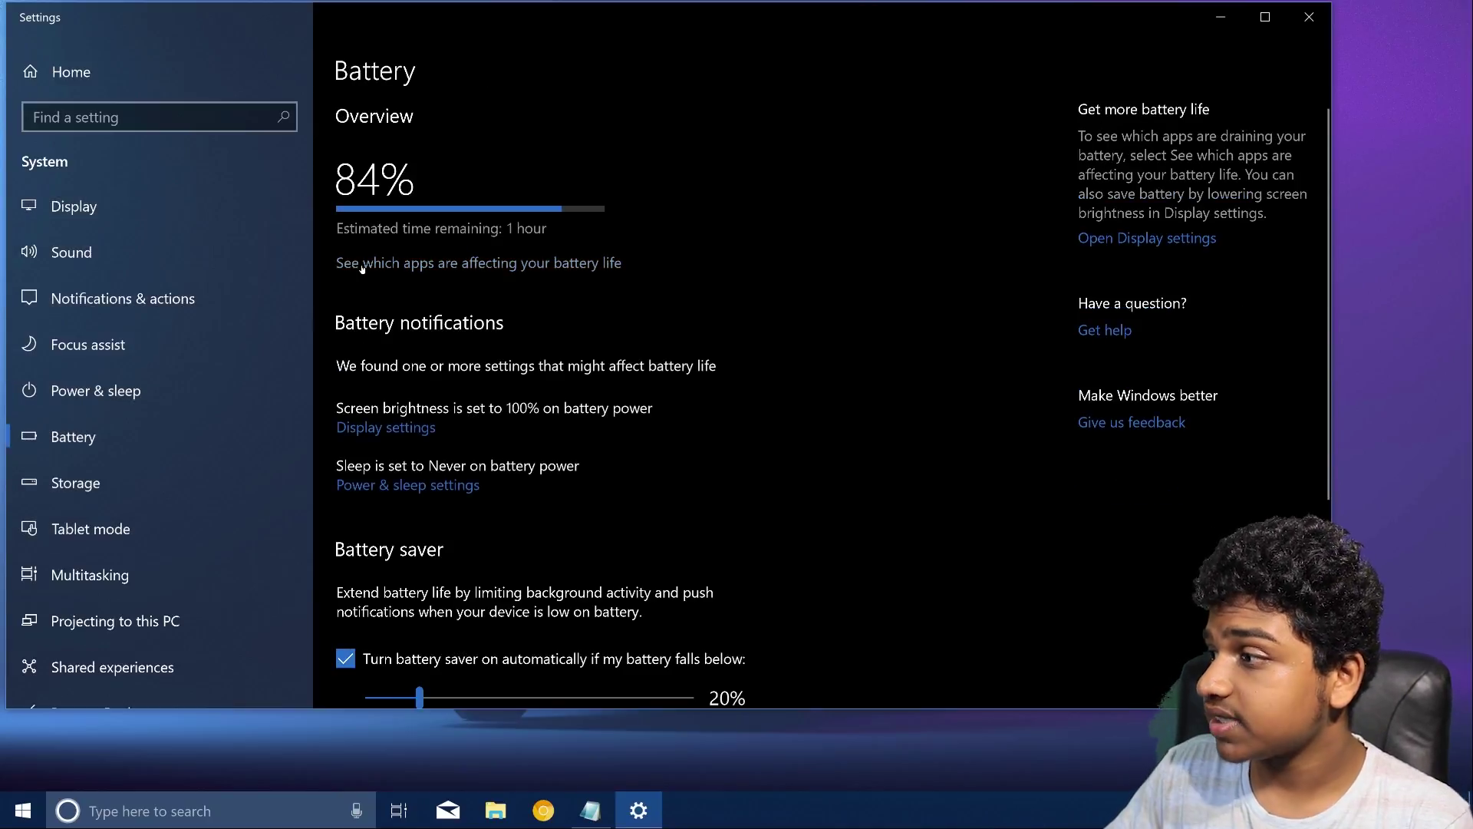
View which apps affect battery life, check the usage details of Adobe Premiere Pro CC 2018 and Google Chrome, and close Settings.
left_click(464, 280)
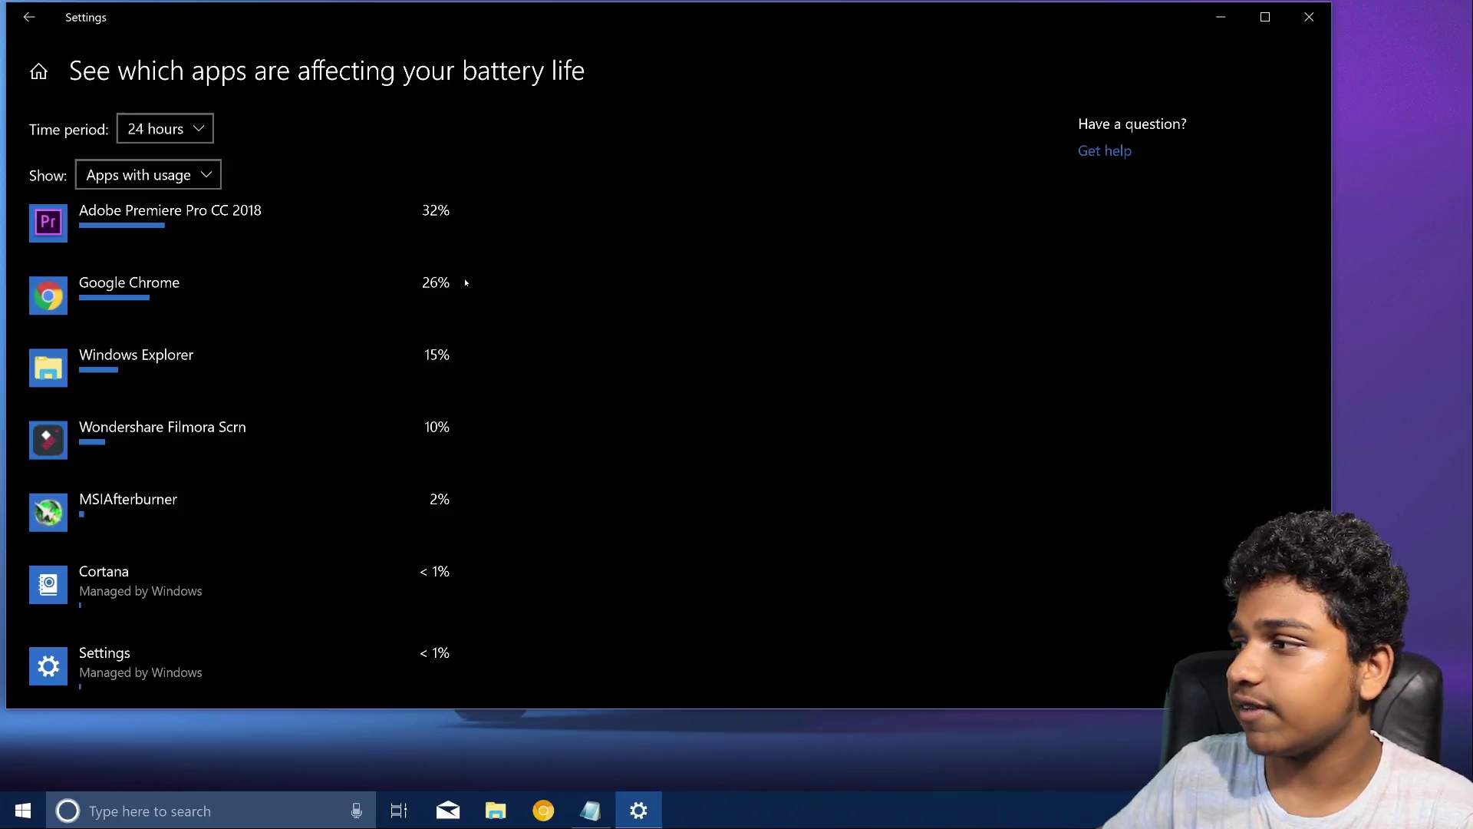
left_click(185, 227)
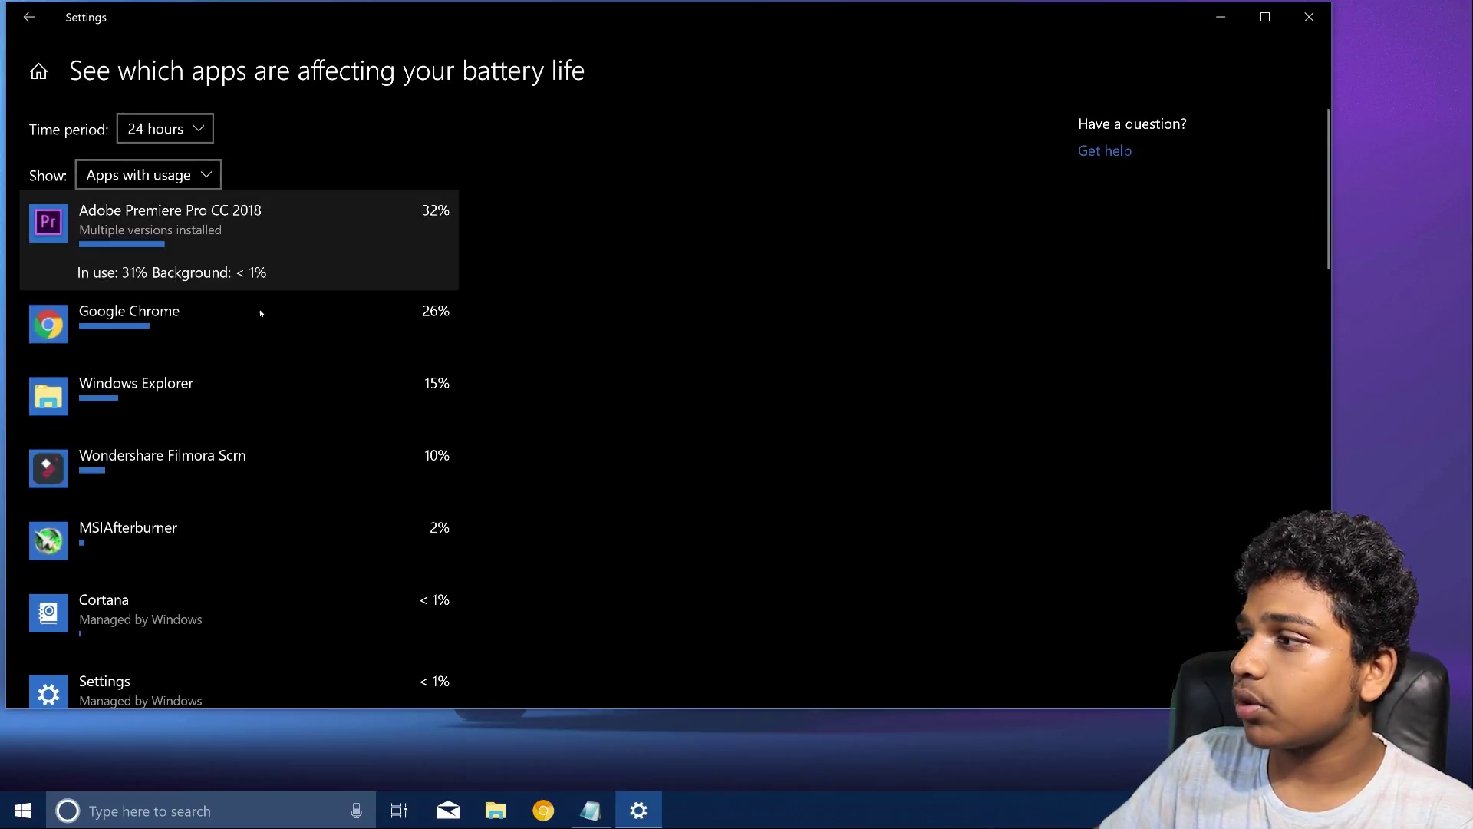
left_click(259, 309)
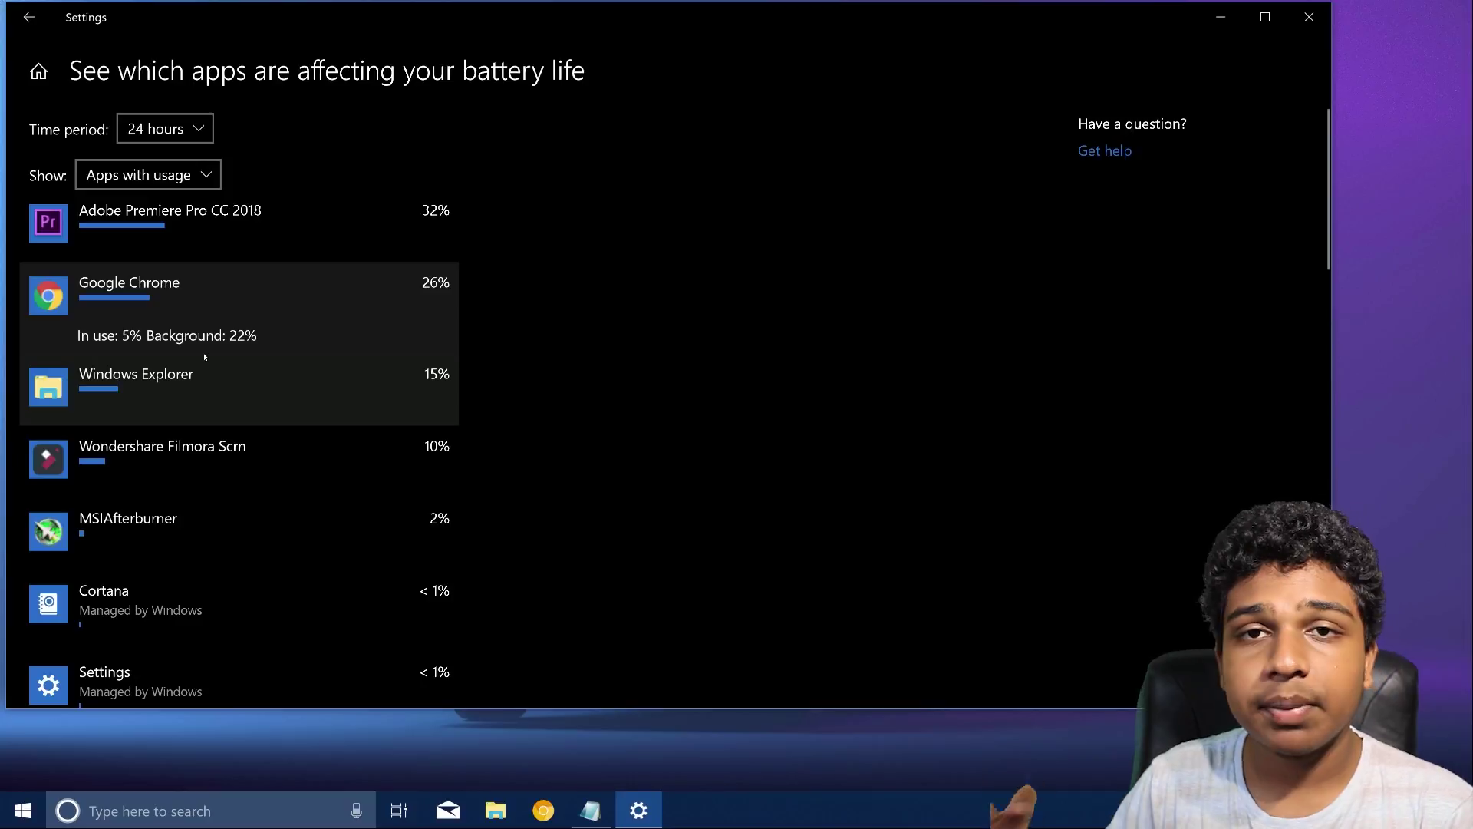
left_click(270, 214)
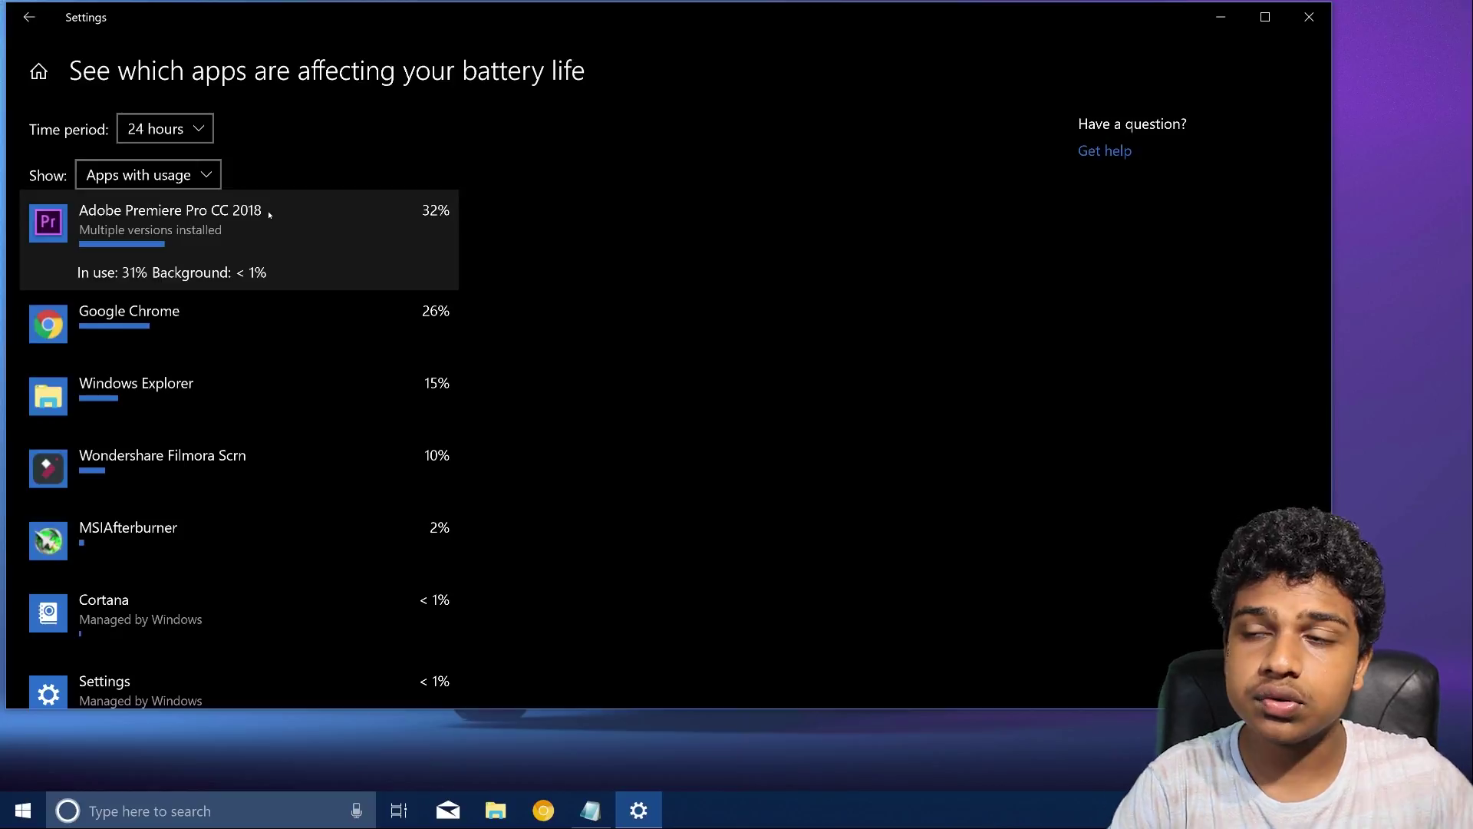
left_click(126, 331)
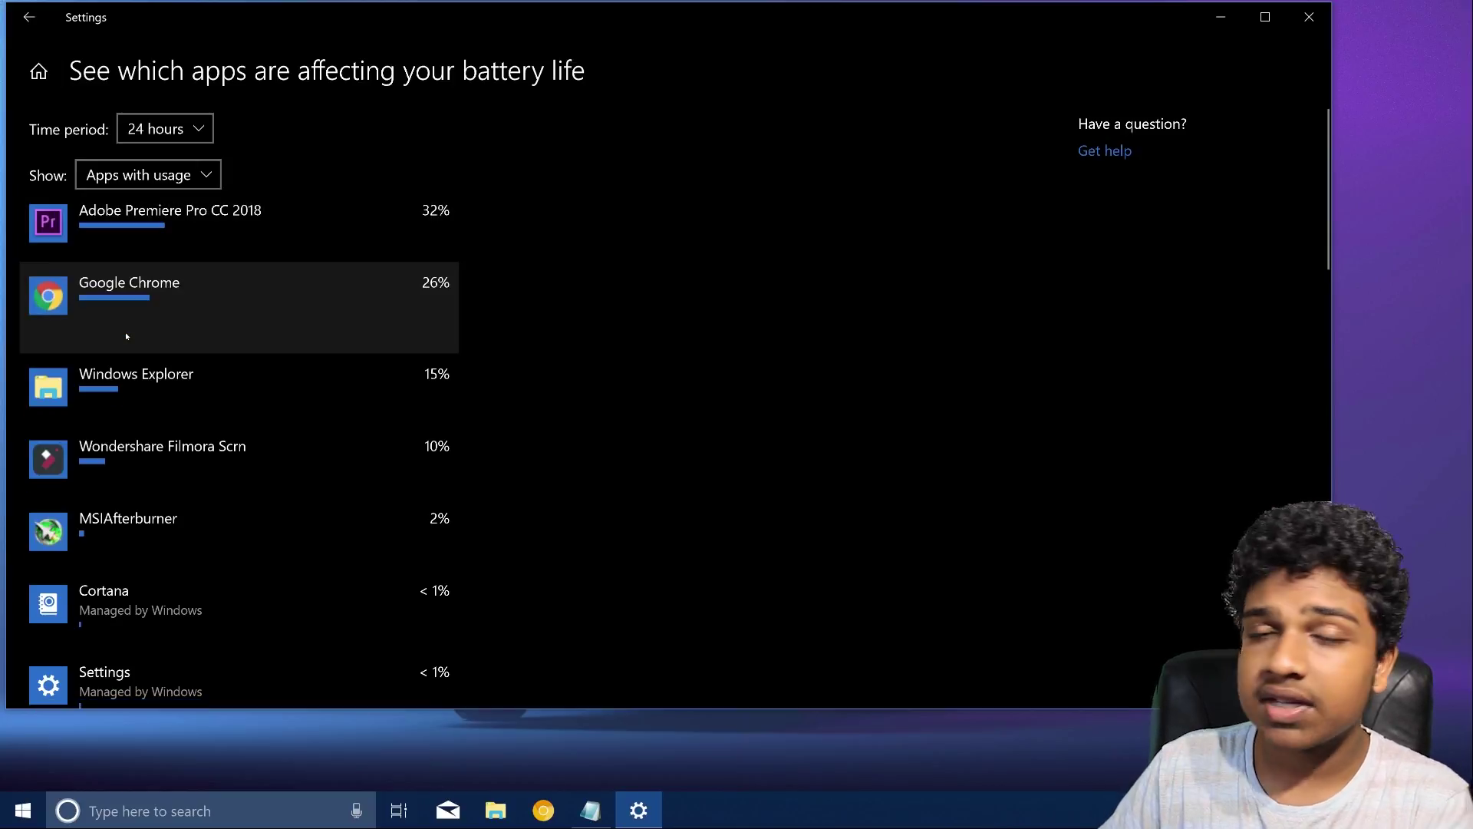
left_click(1321, 6)
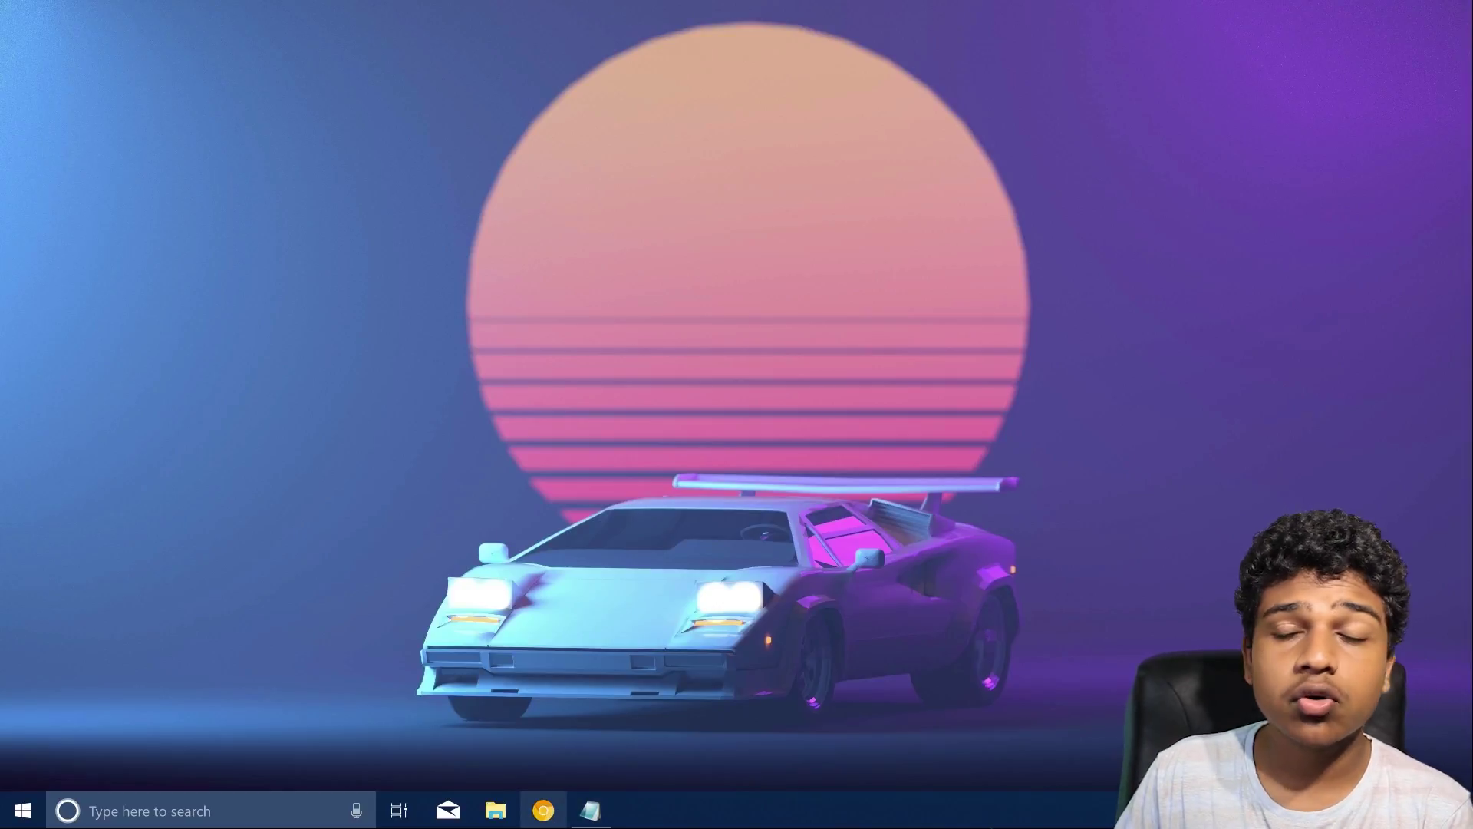
Find and launch Microsoft Edge, view its start page and close the browser.
key("super")
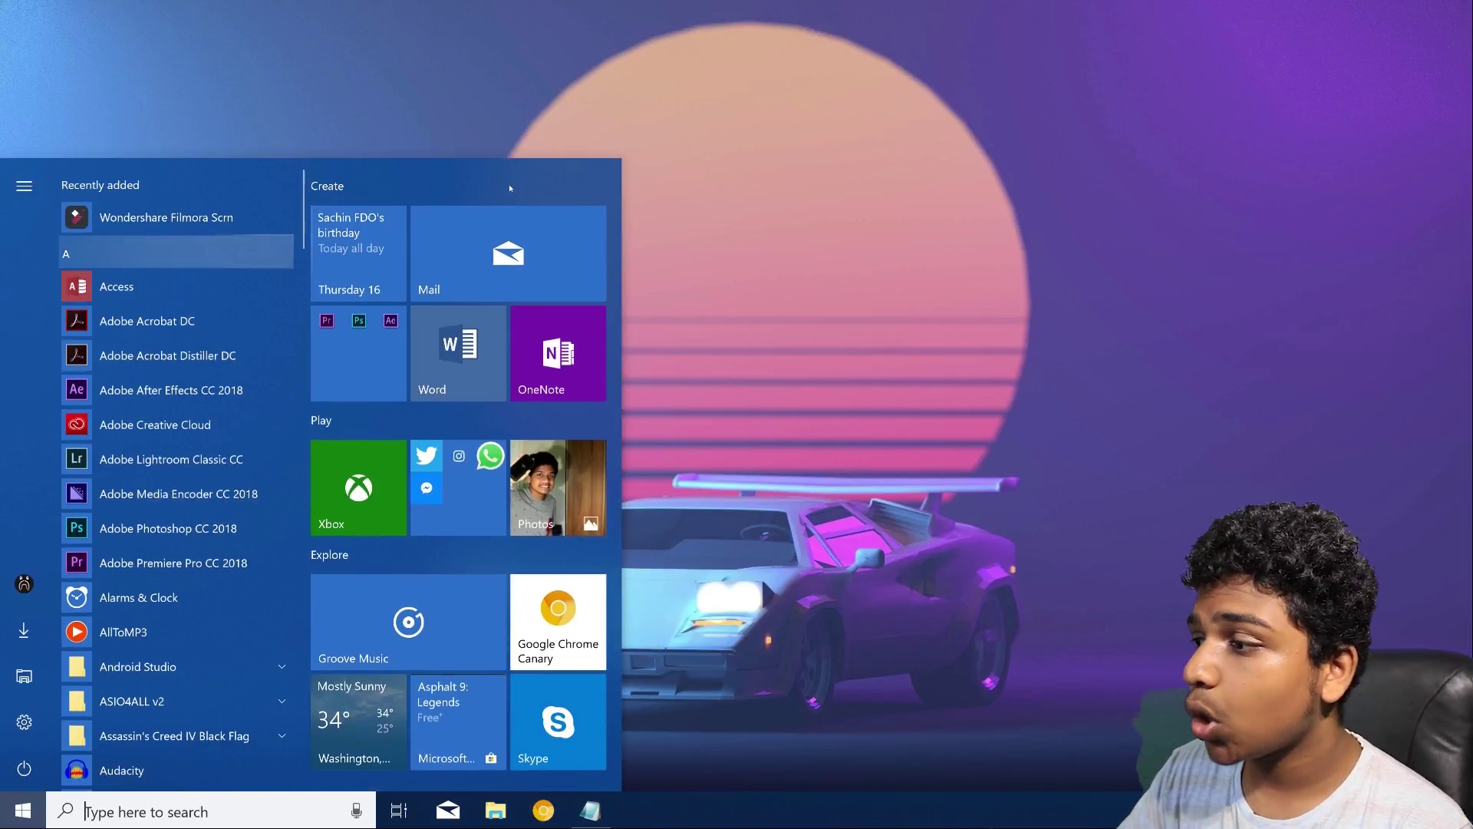
type("edgw")
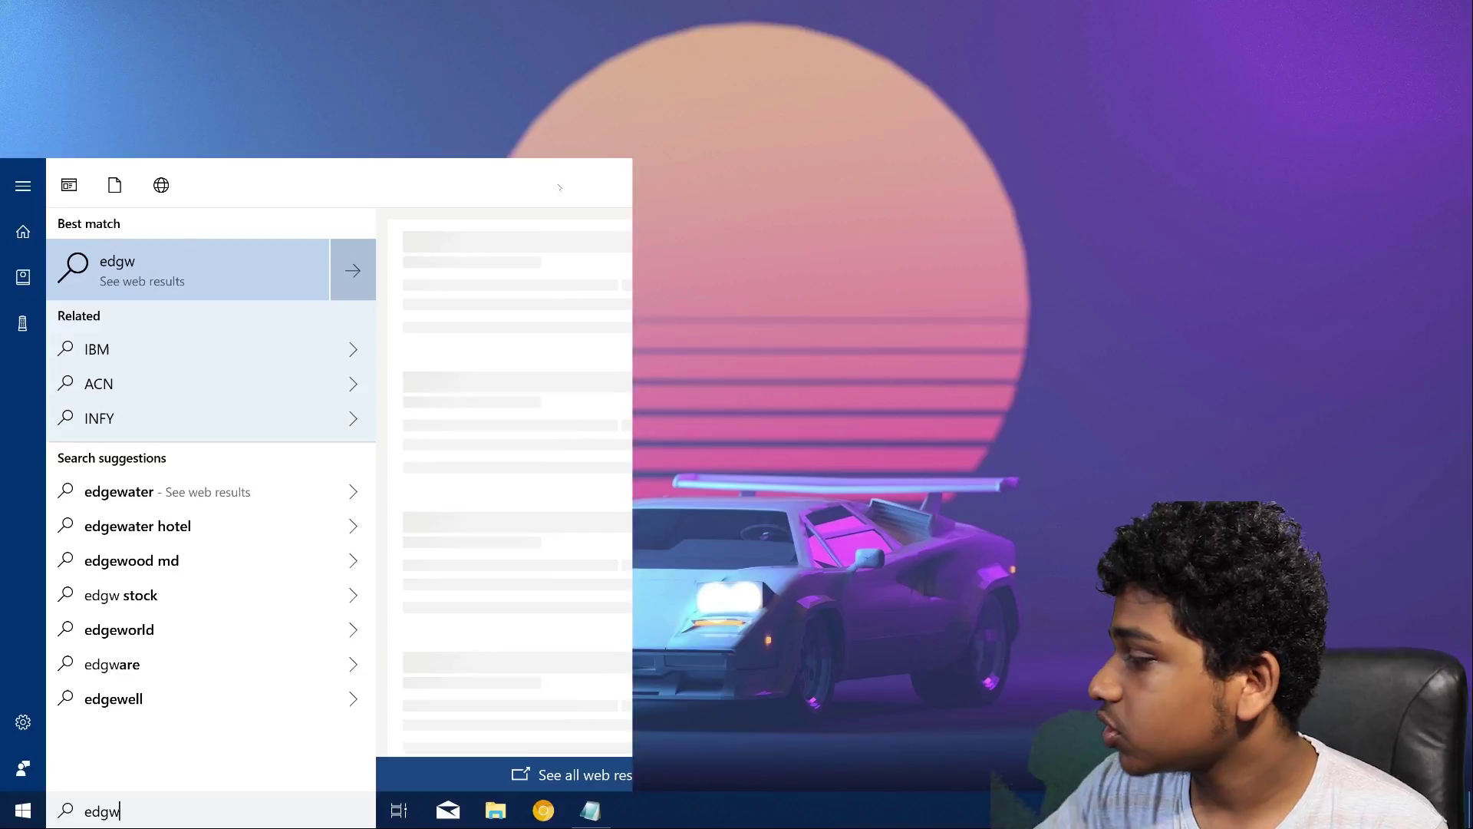
key("BackSpace")
key("Return")
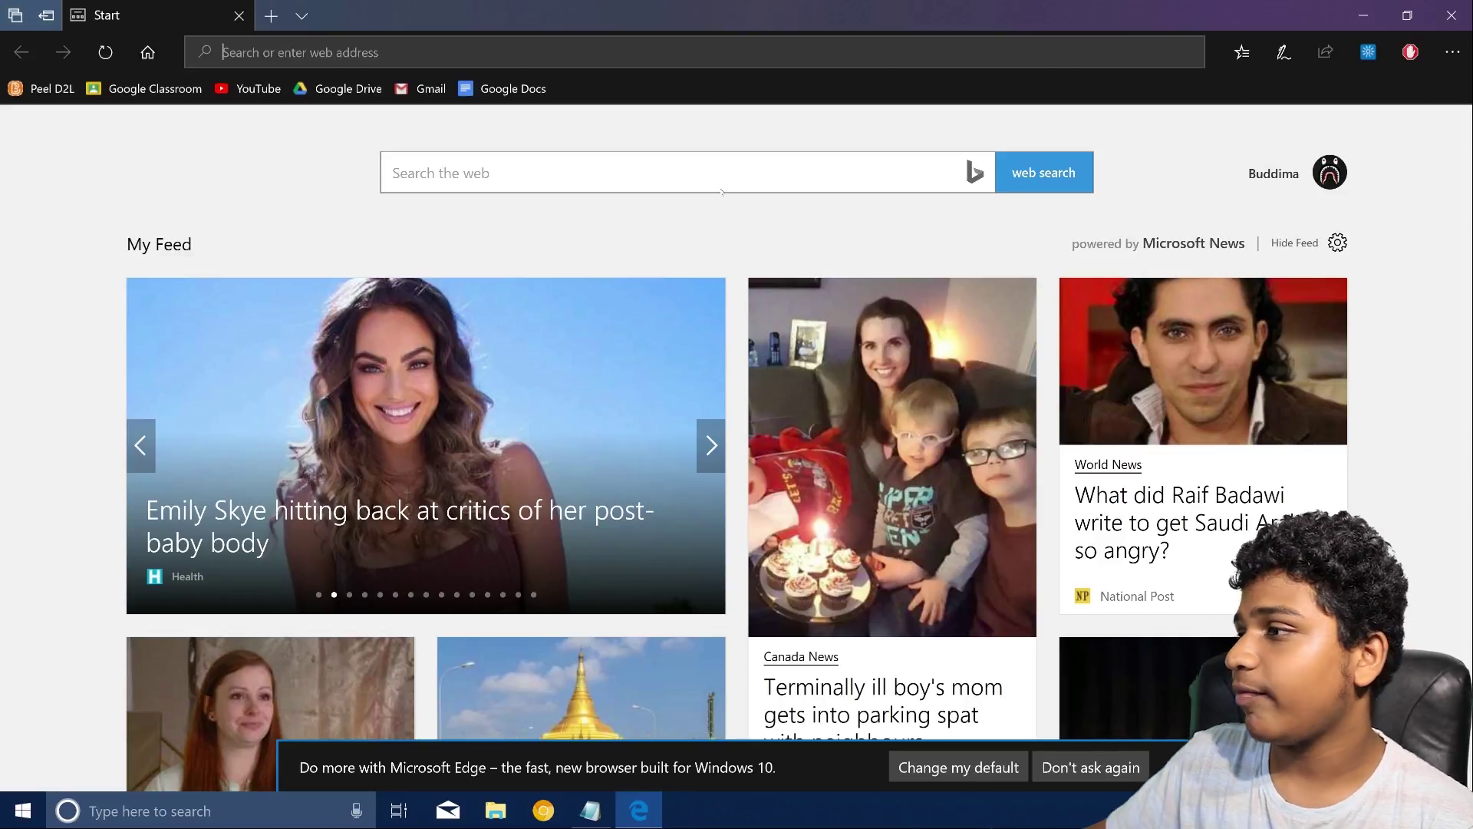
left_click(1451, 15)
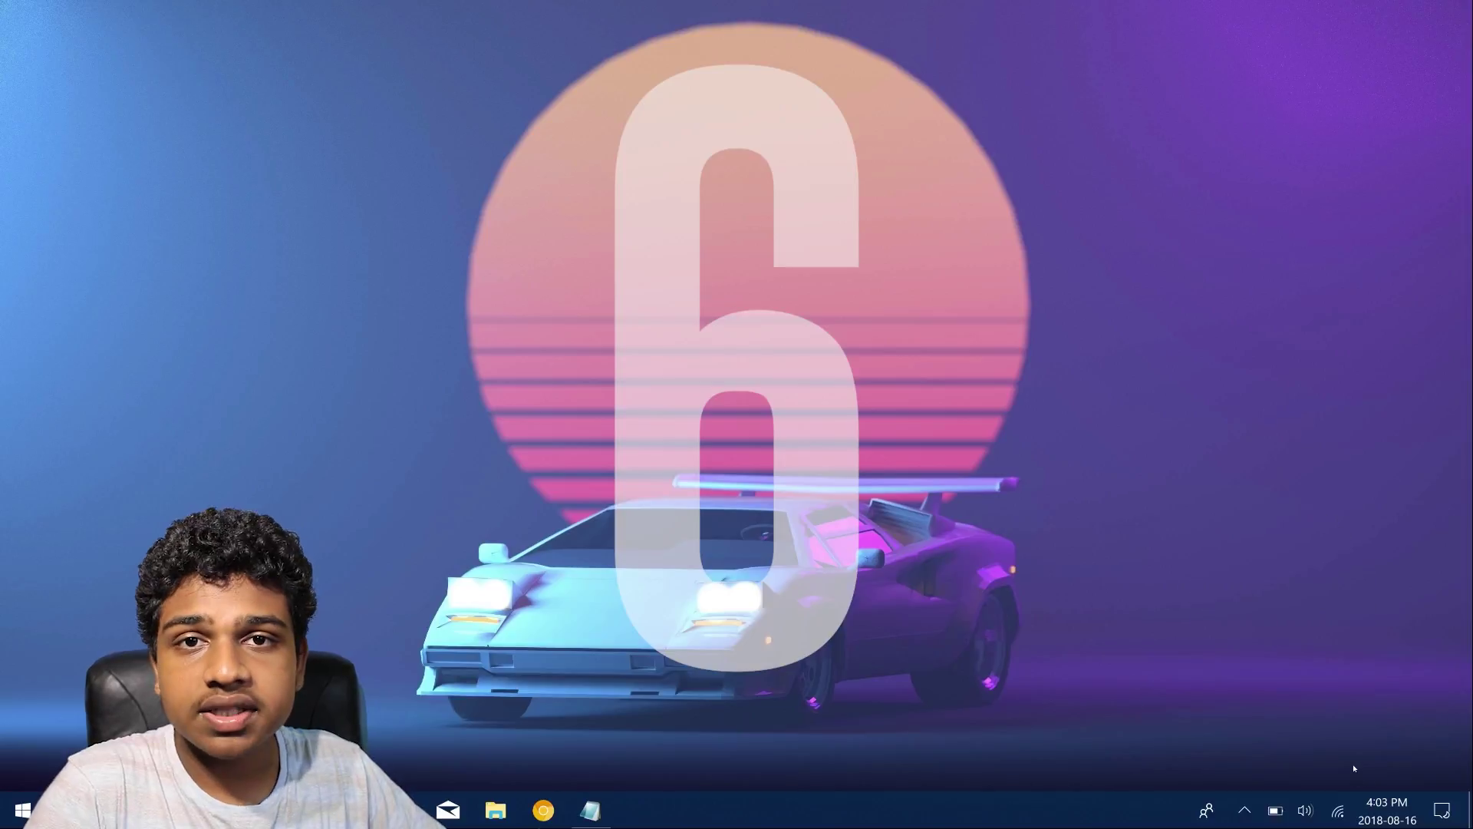
Turn off Location in the Action Center quick actions and close the Action Center.
left_click(1442, 810)
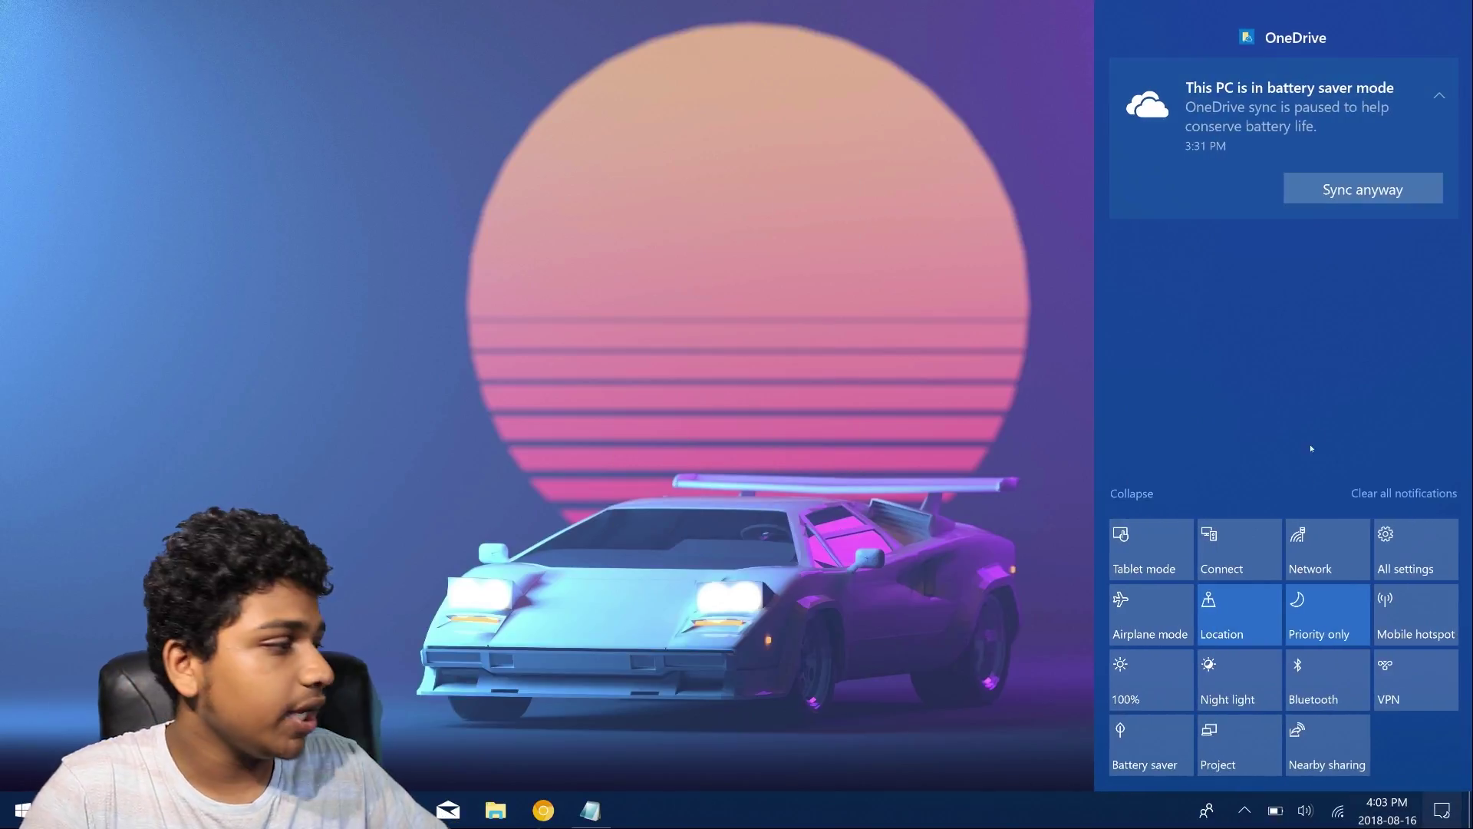
left_click(1245, 607)
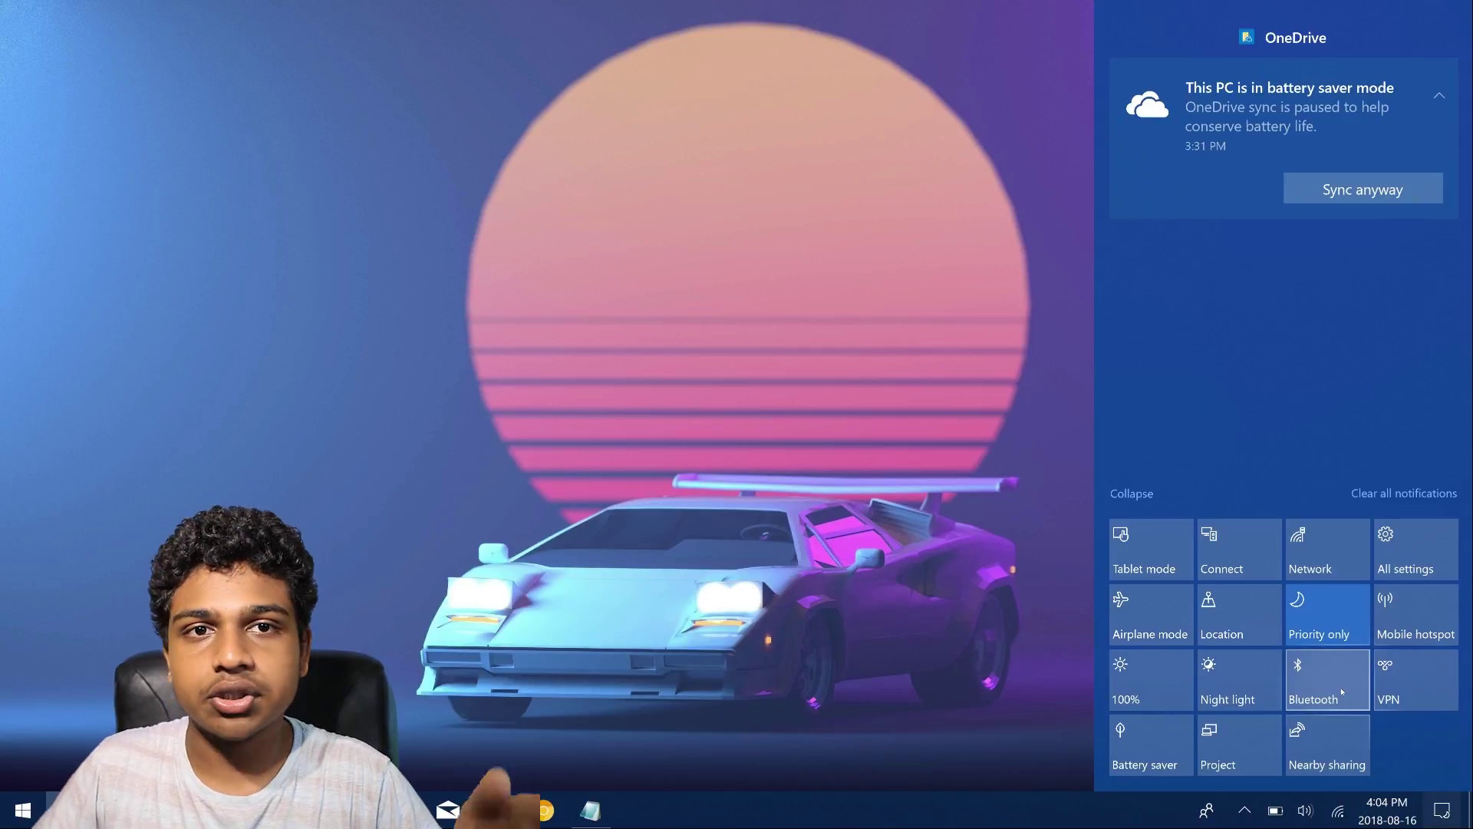
left_click(860, 664)
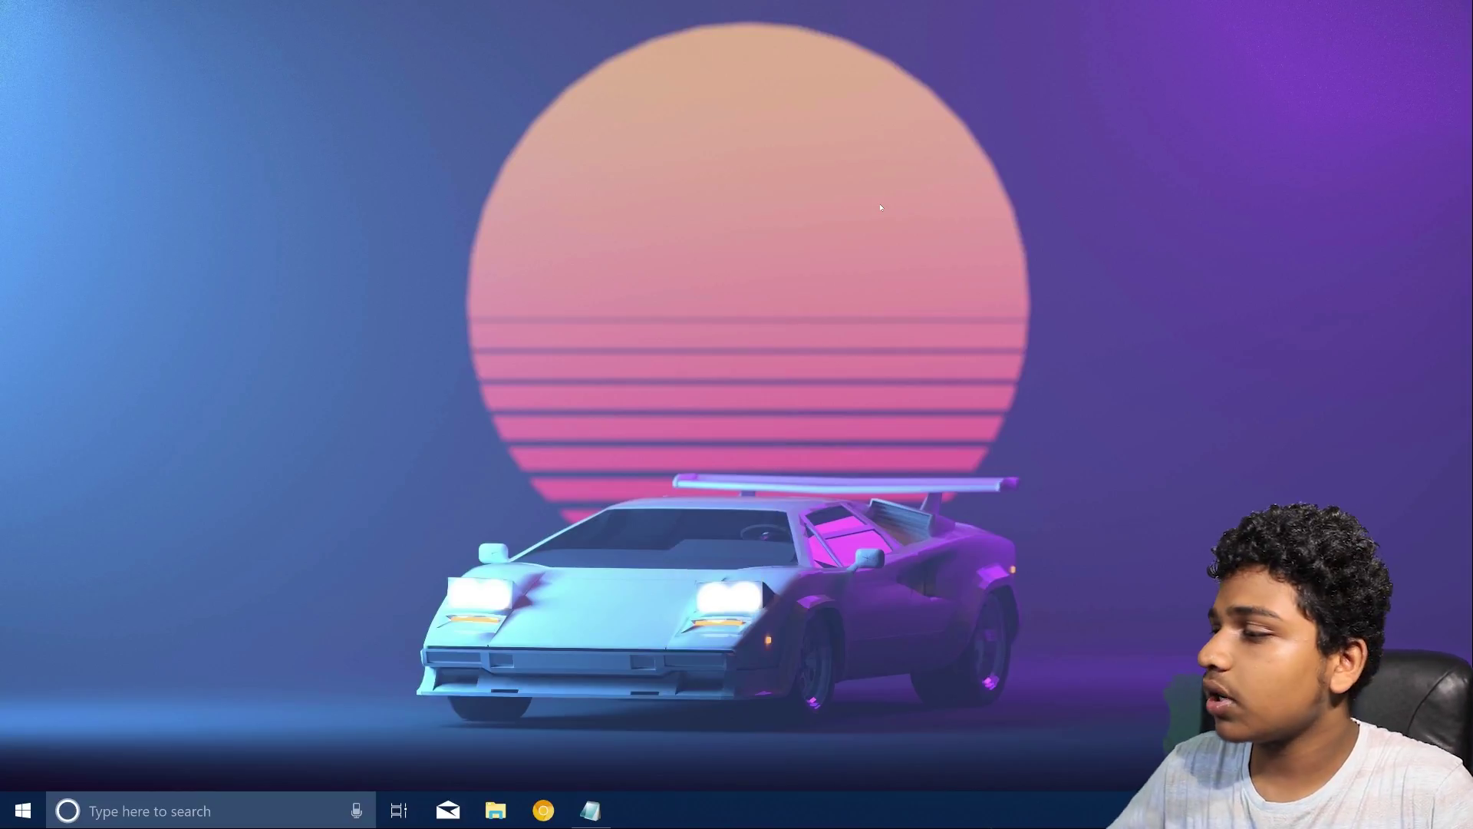
Open the Mail app and bring up the account settings of the Gmail account.
left_click(23, 810)
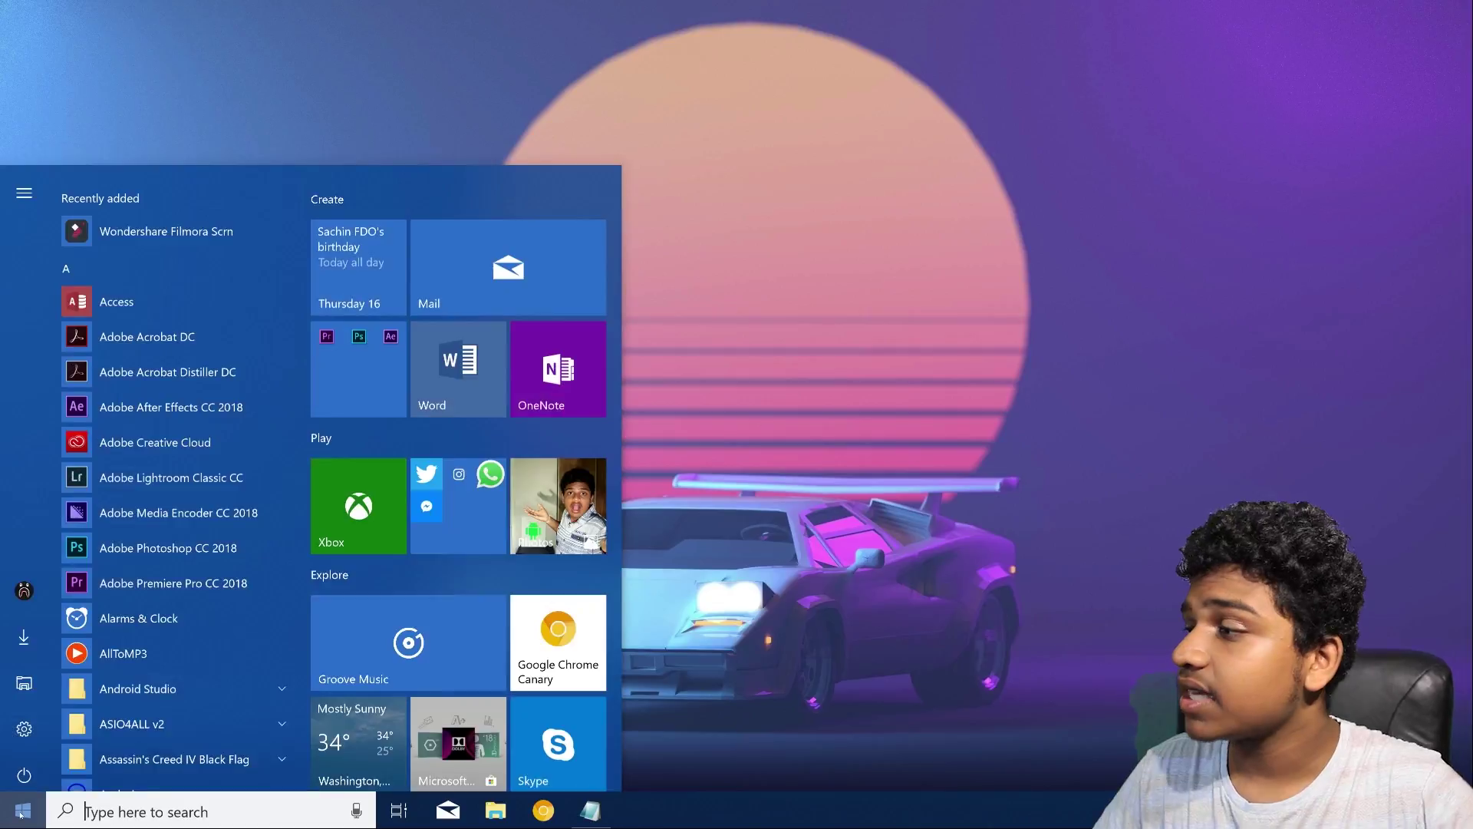
left_click(479, 297)
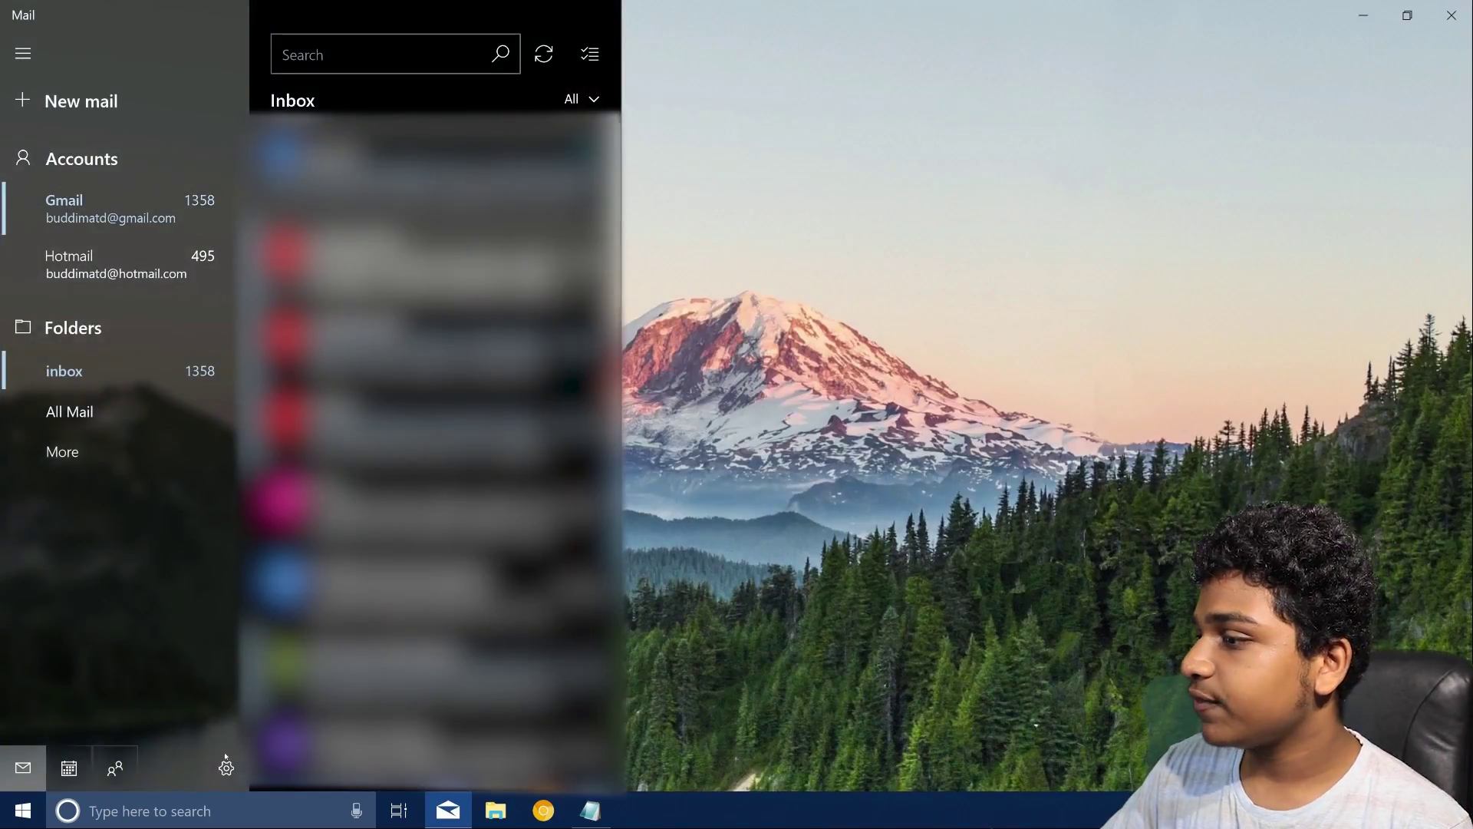
left_click(226, 765)
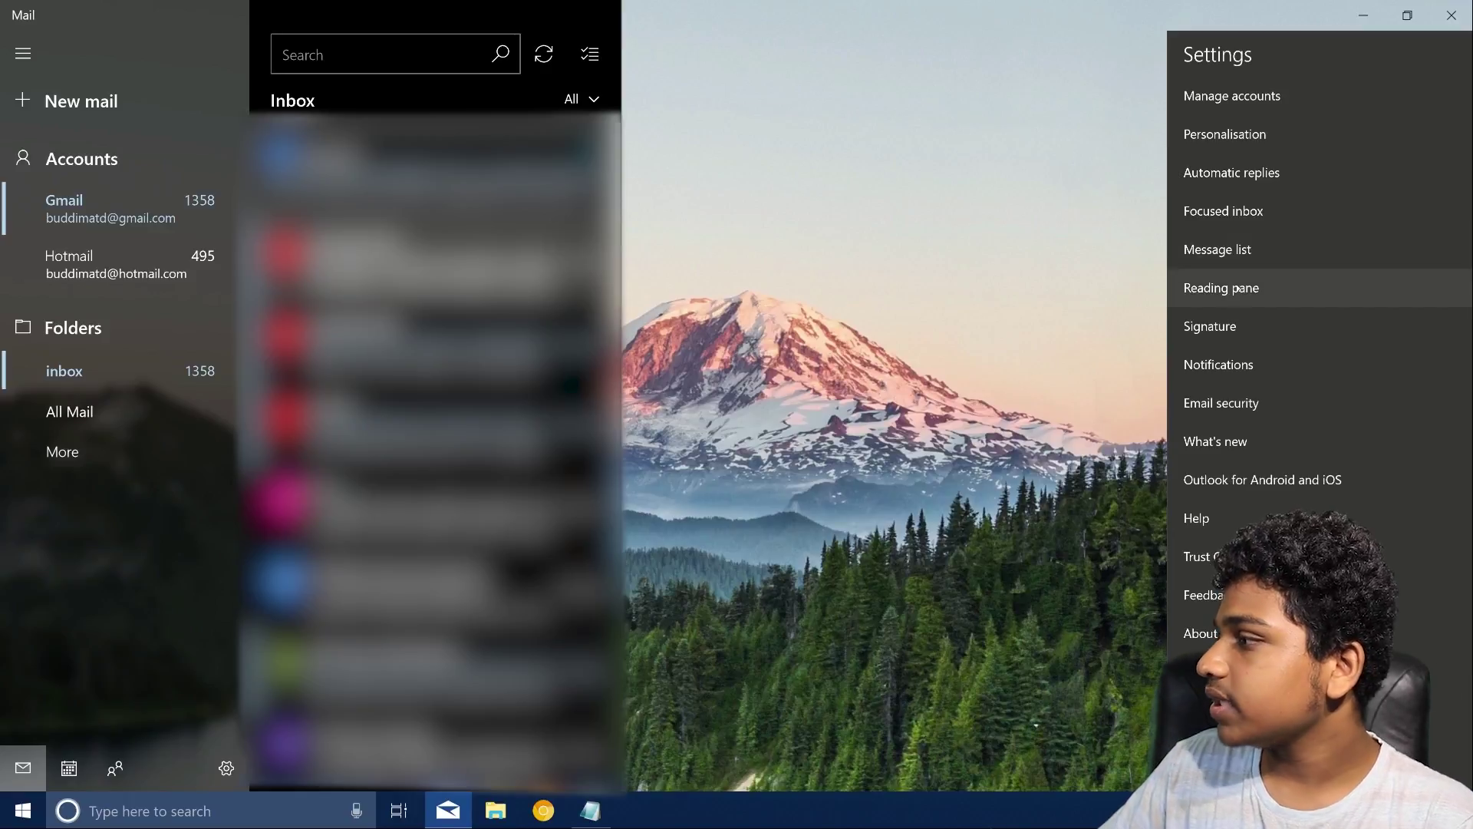
left_click(1232, 96)
left_click(1289, 158)
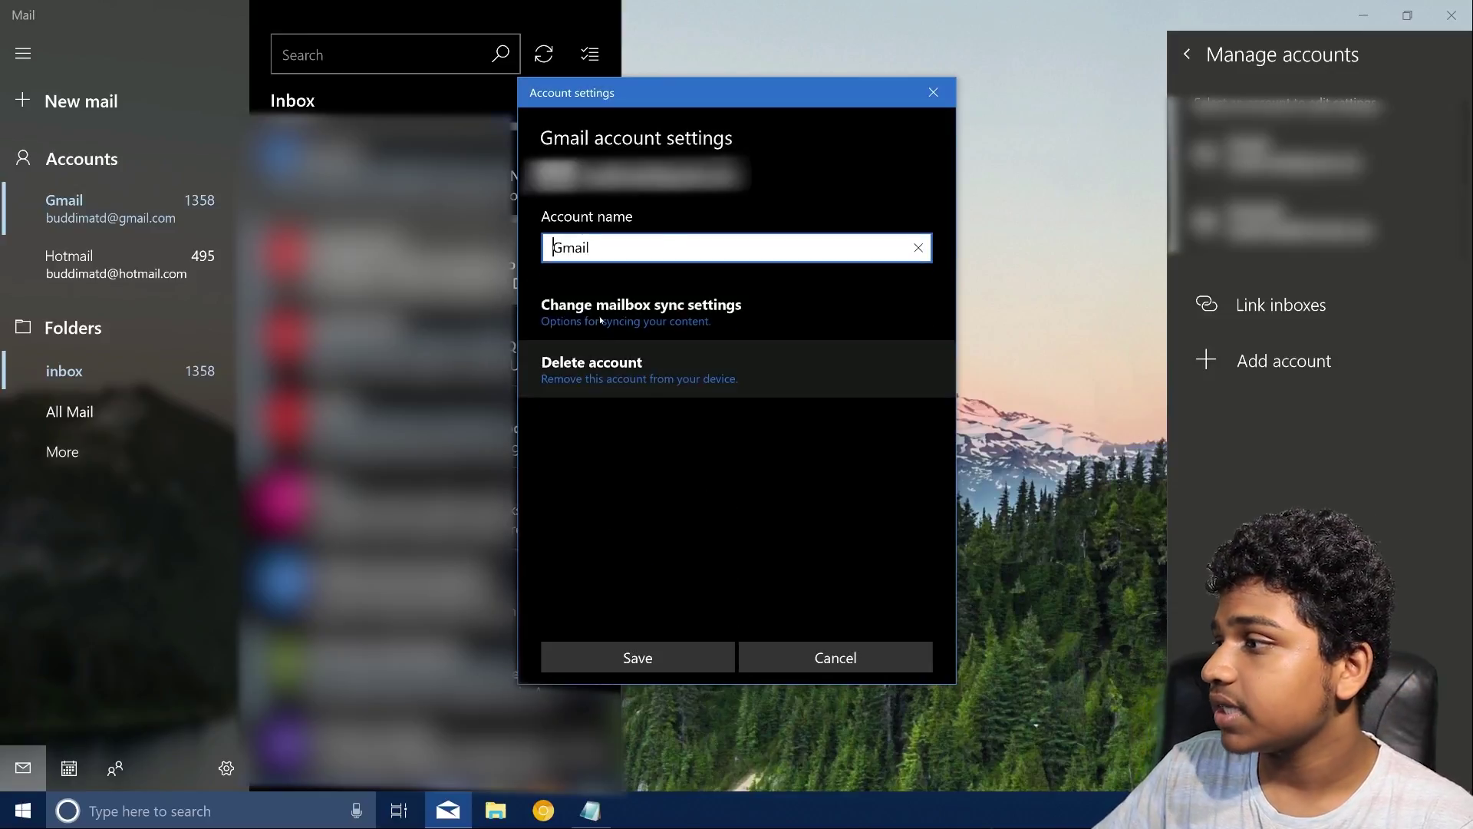
View the Gmail mailbox sync settings with the options for downloading new email, and close Mail.
left_click(572, 322)
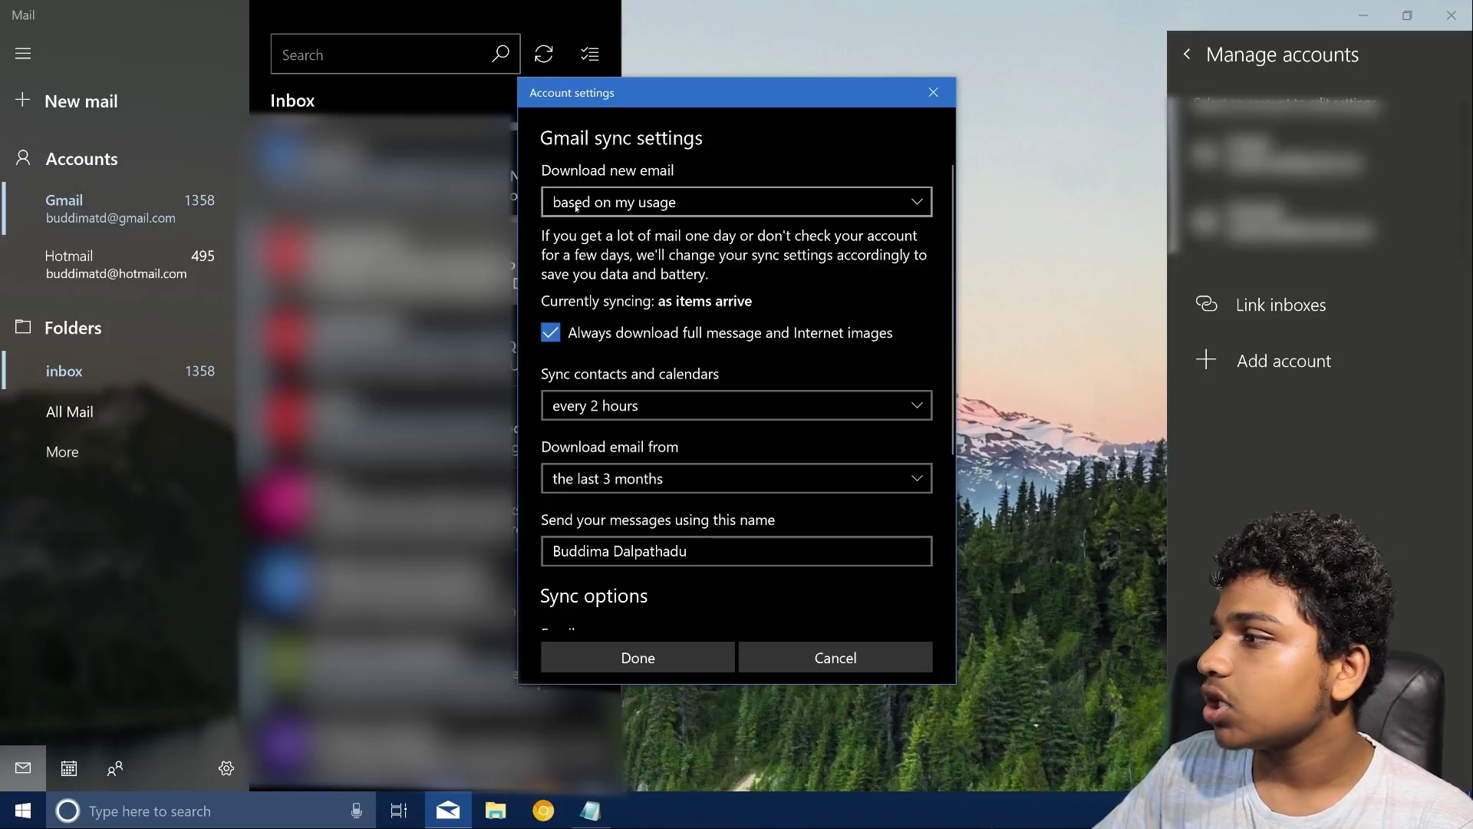
left_click(576, 207)
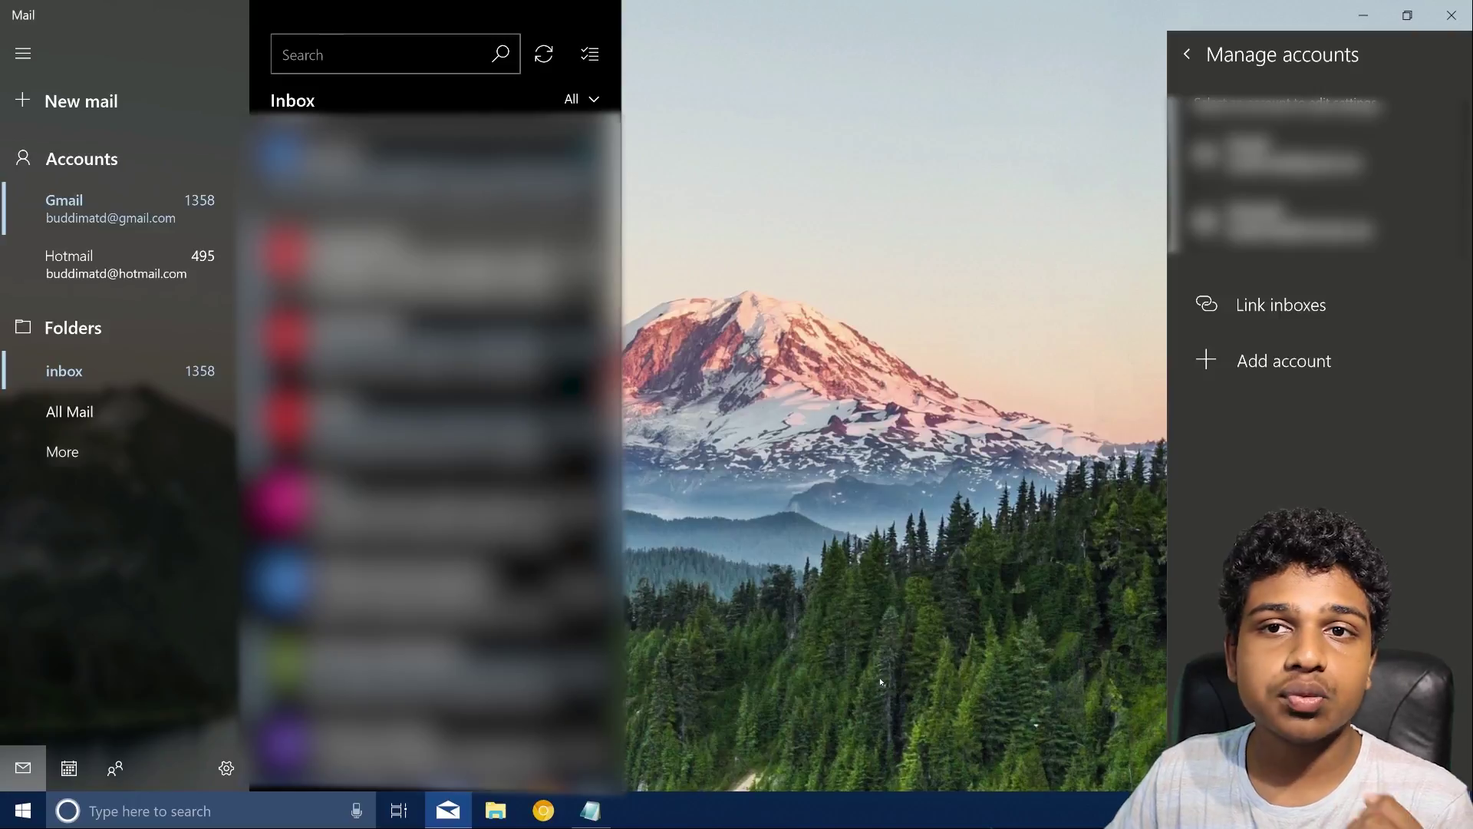
left_click(1451, 15)
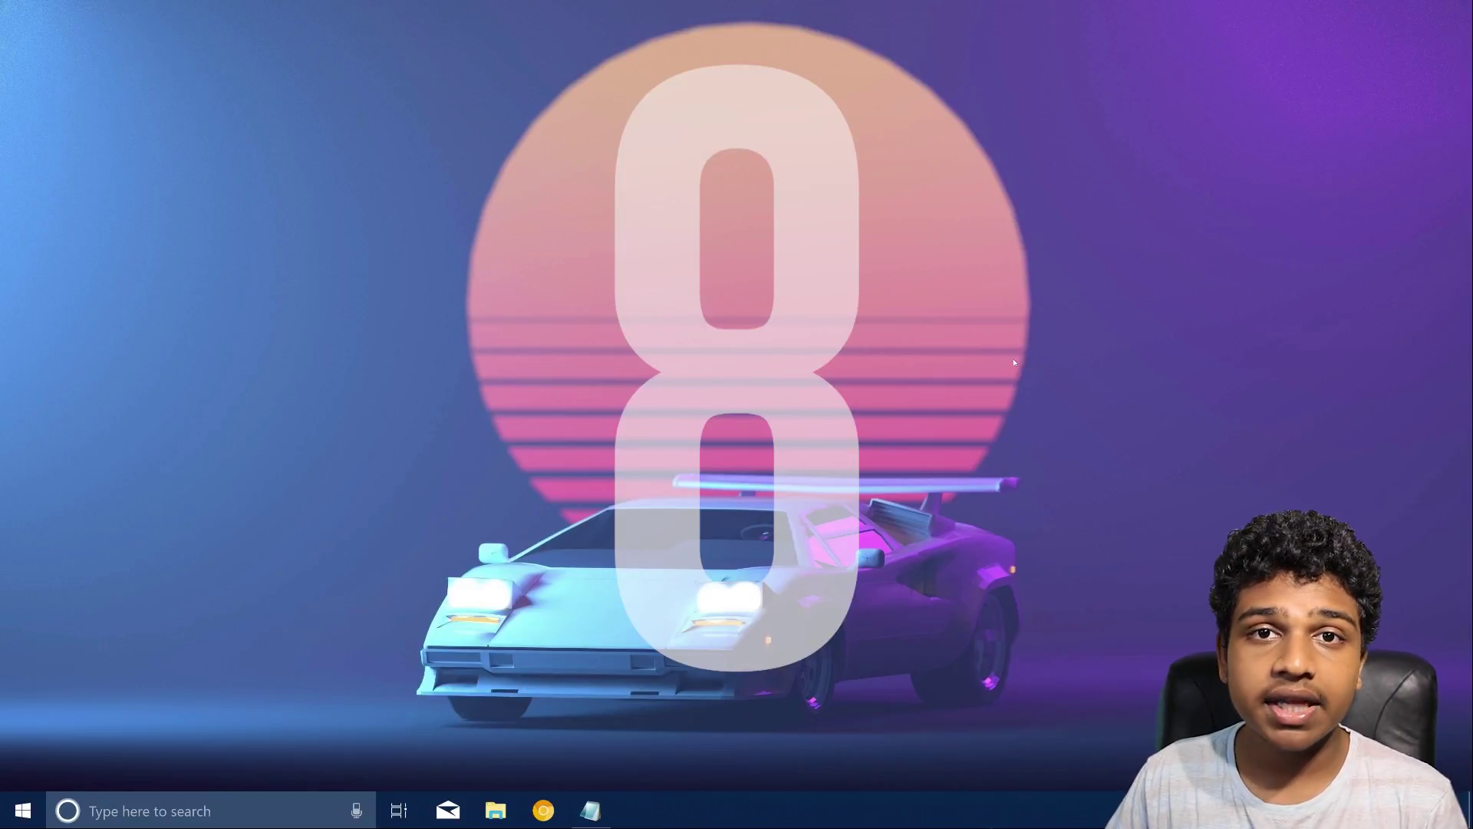
Open NVIDIA Control Panel from the desktop and choose Integrated graphics as the global preferred graphics processor.
right_click(1014, 363)
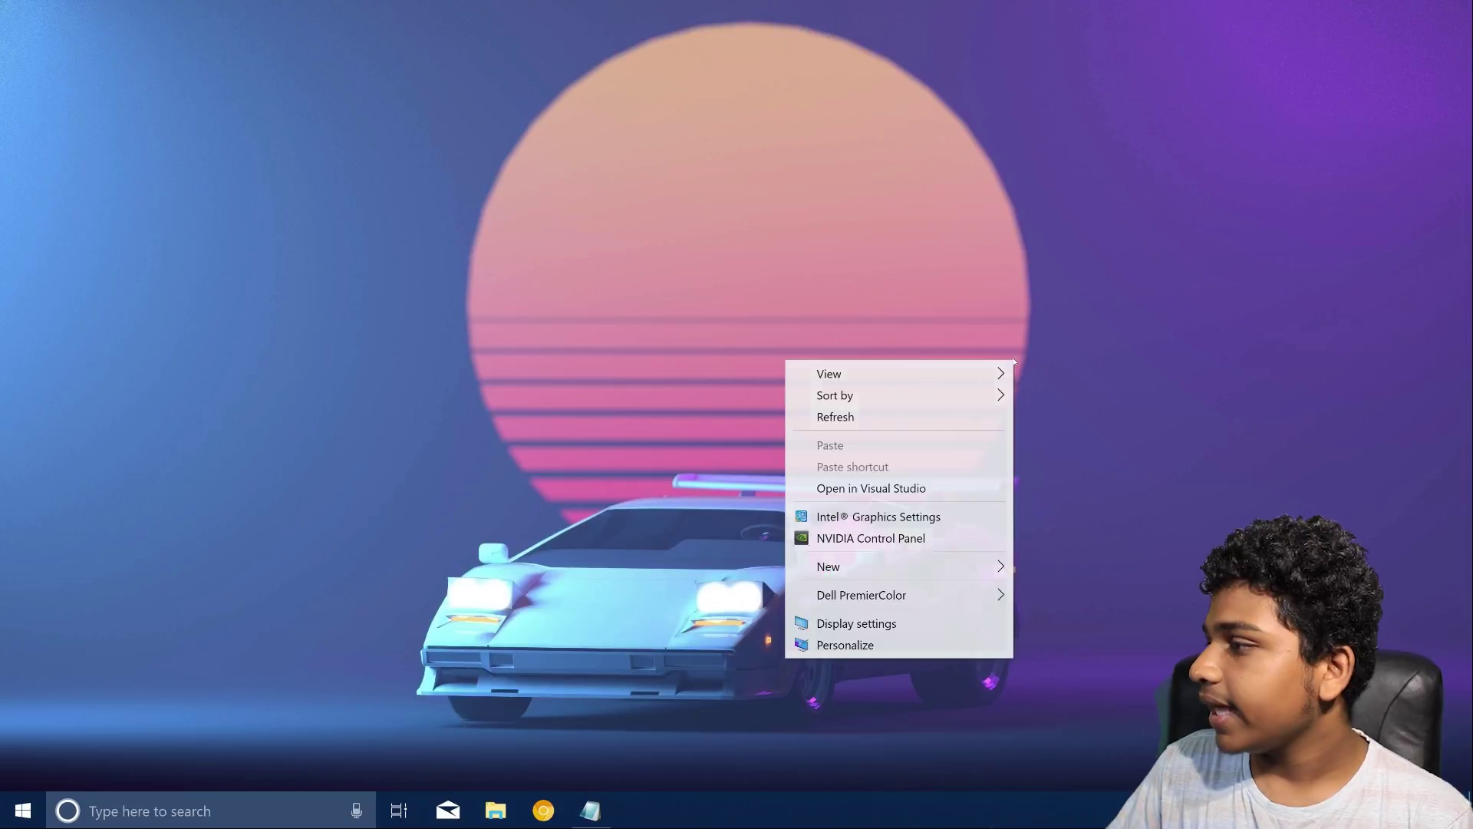
left_click(899, 541)
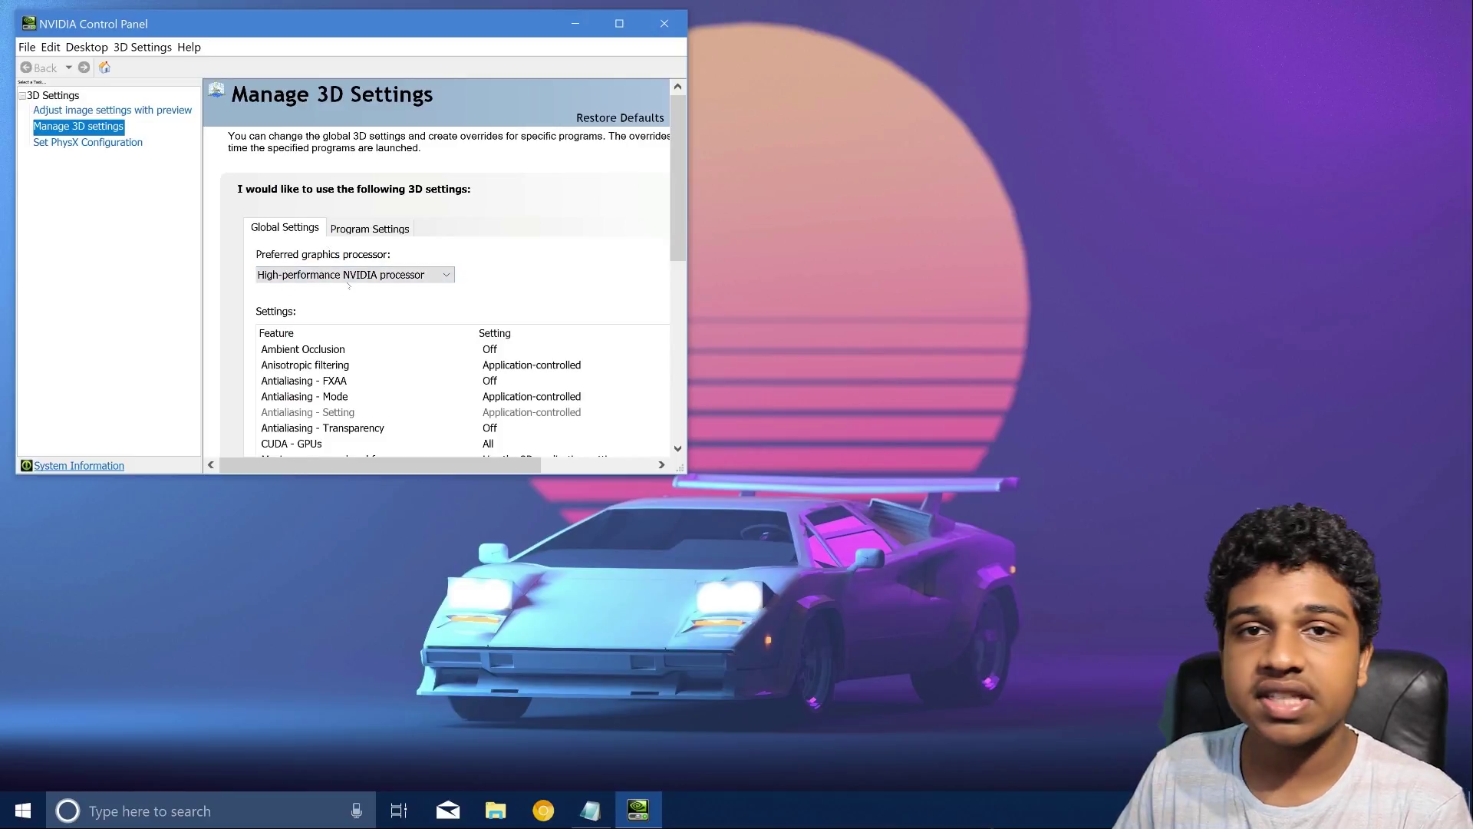
left_click(383, 277)
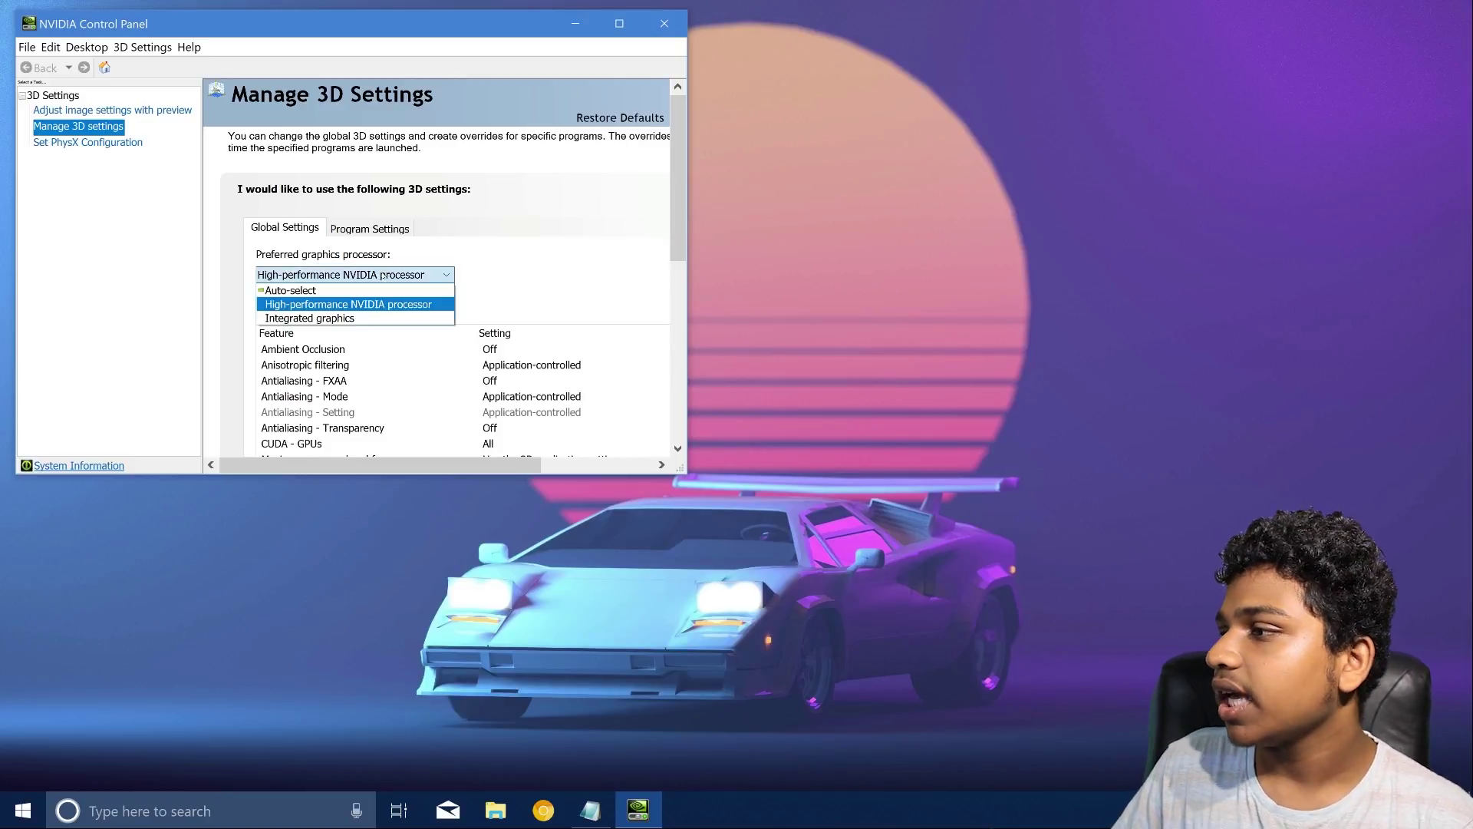
left_click(356, 318)
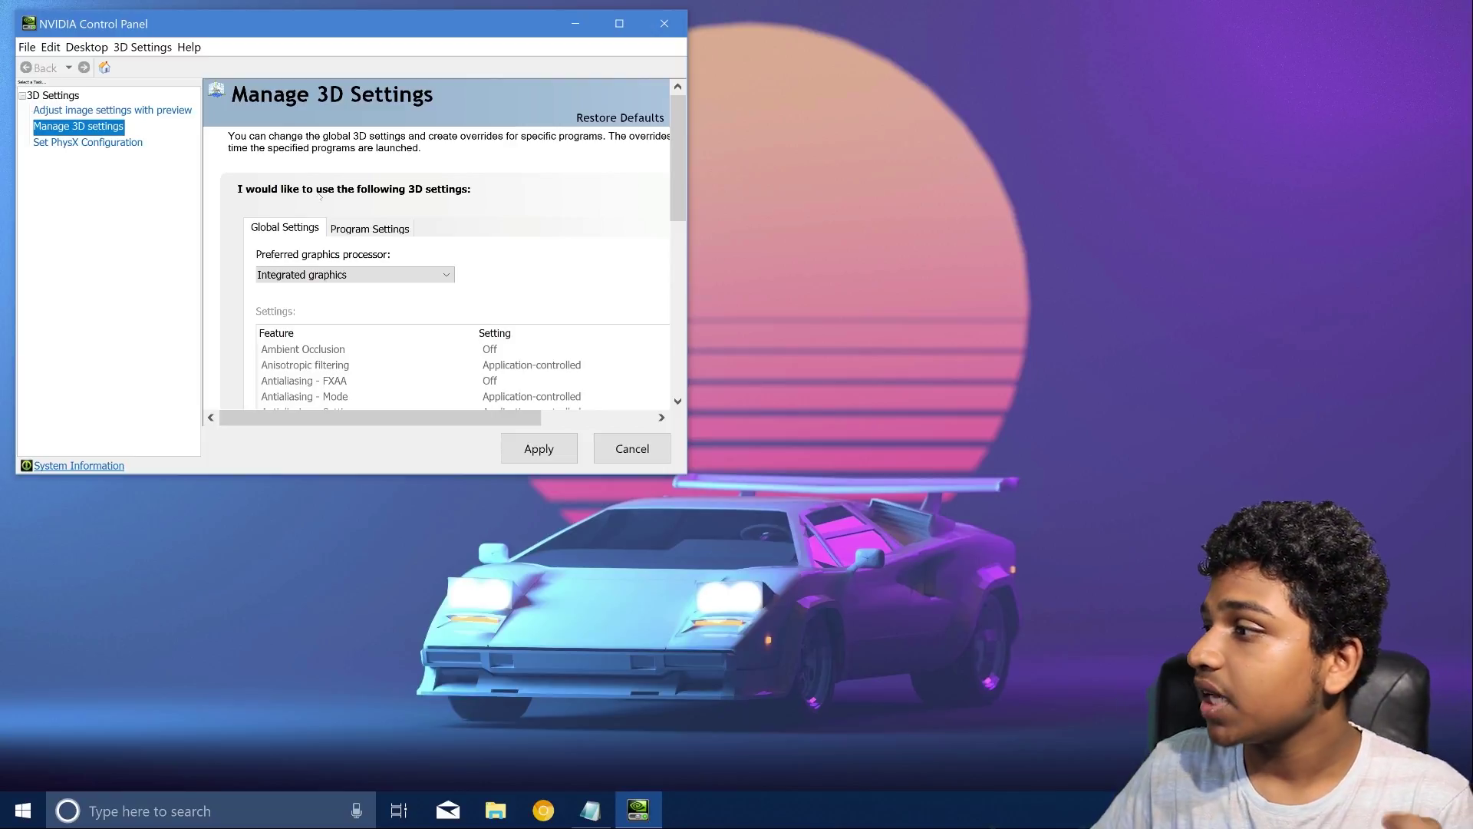
In the per-program 3D settings, assign the High-performance NVIDIA processor to Assassin's Creed: Origins and apply the change.
left_click(357, 229)
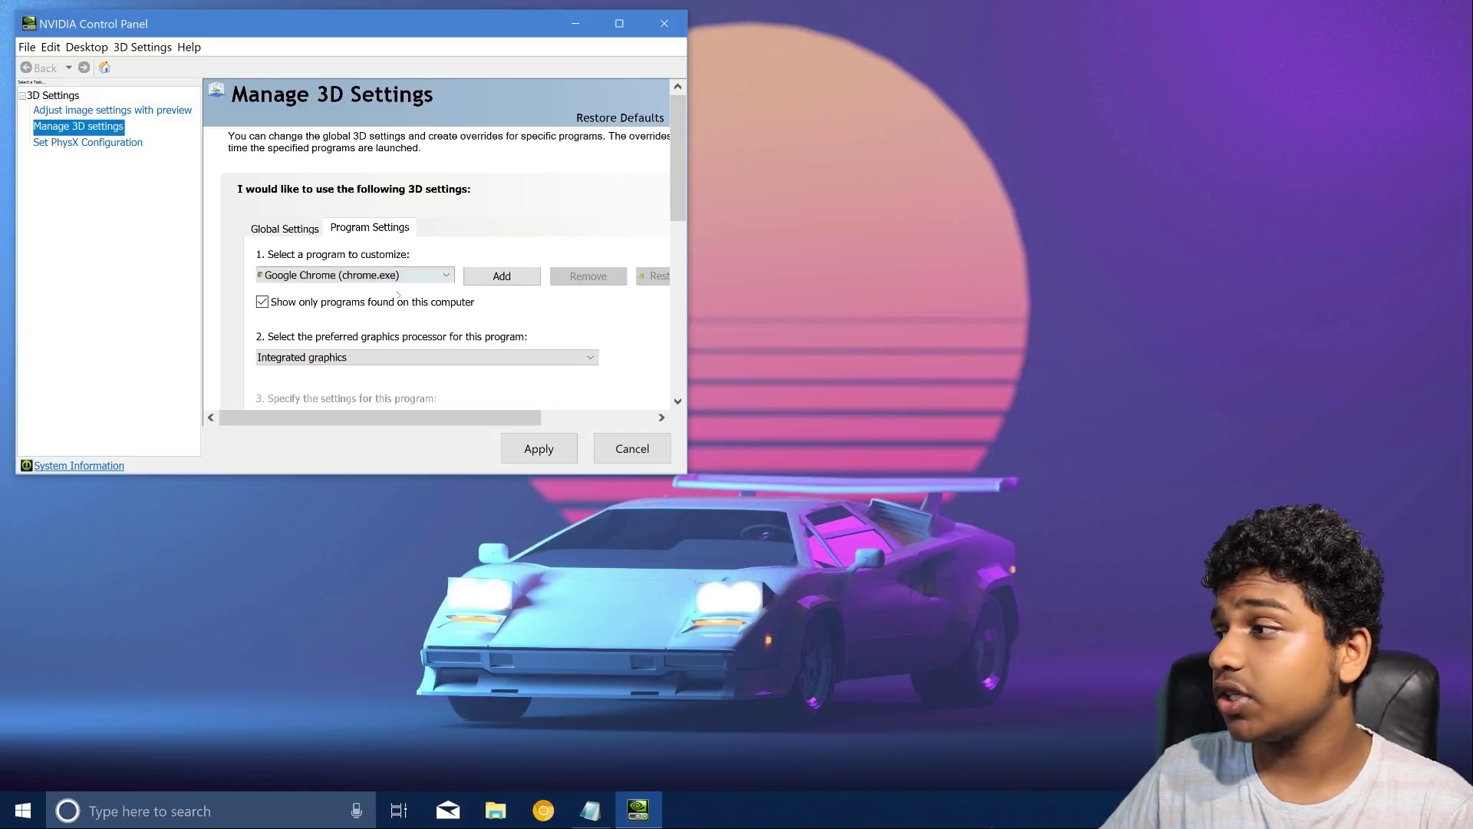
left_click(401, 277)
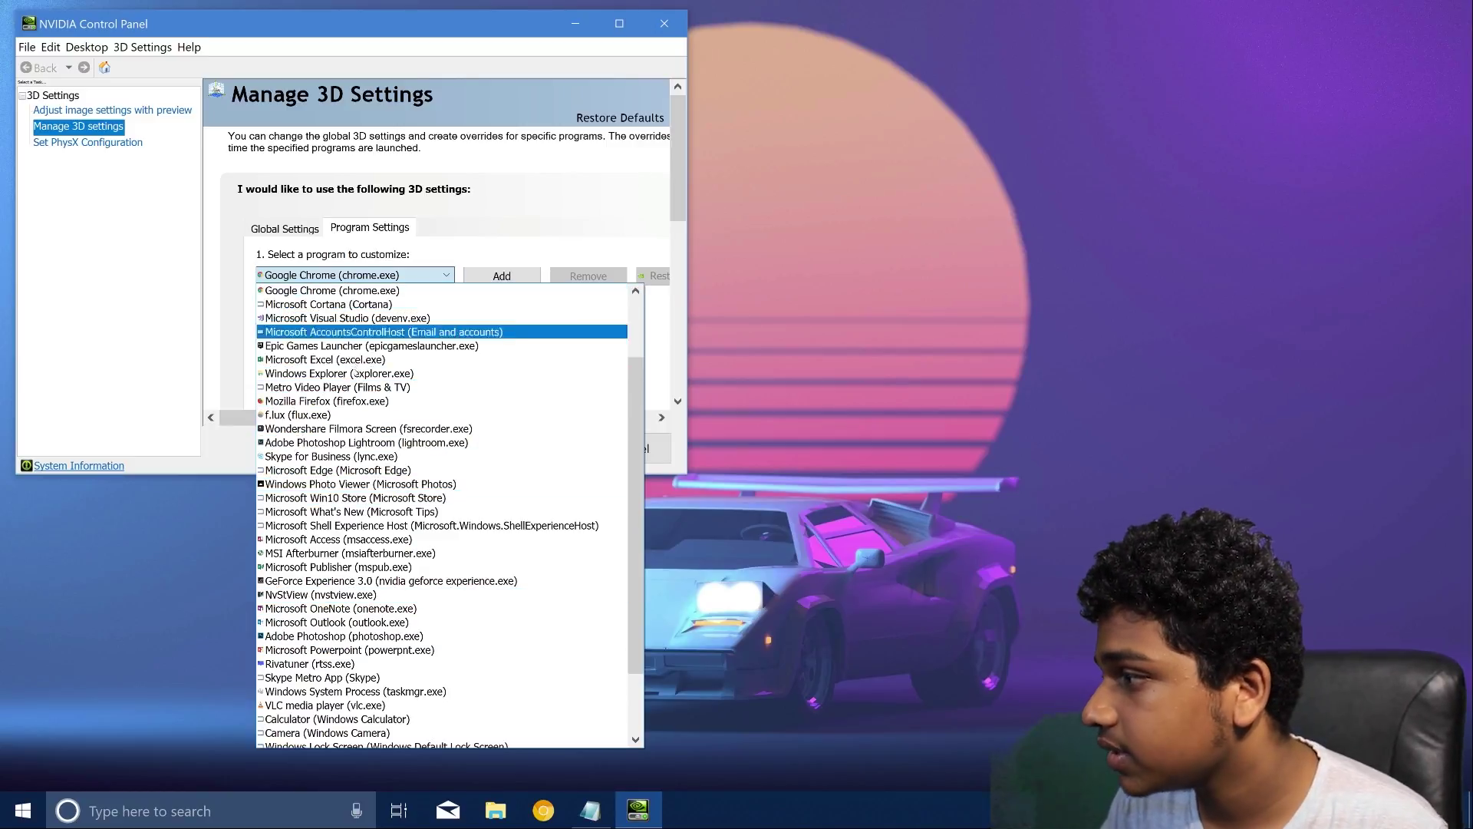
scroll(403, 567, "down", 2)
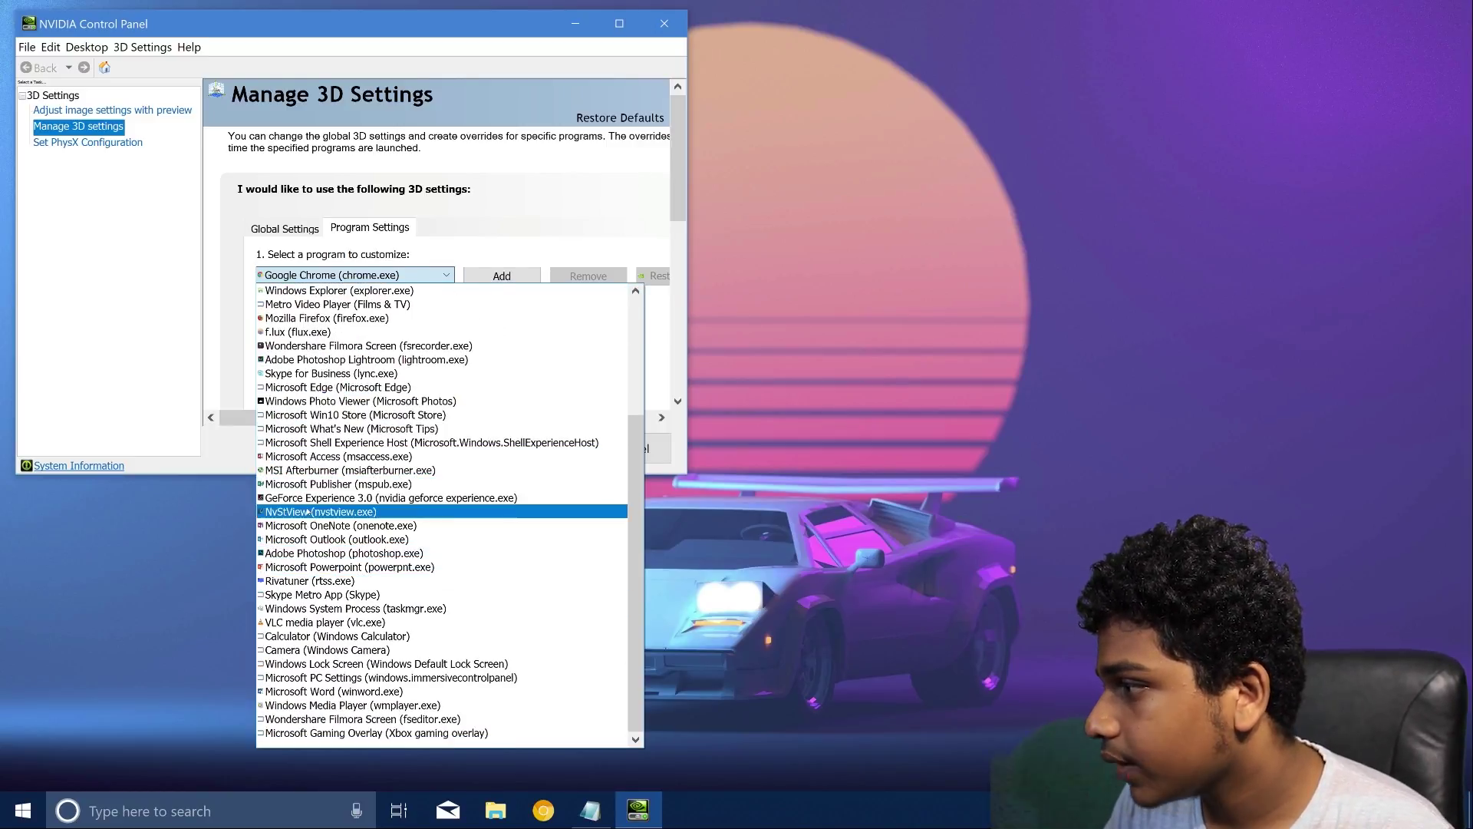
scroll(338, 383, "up", 8)
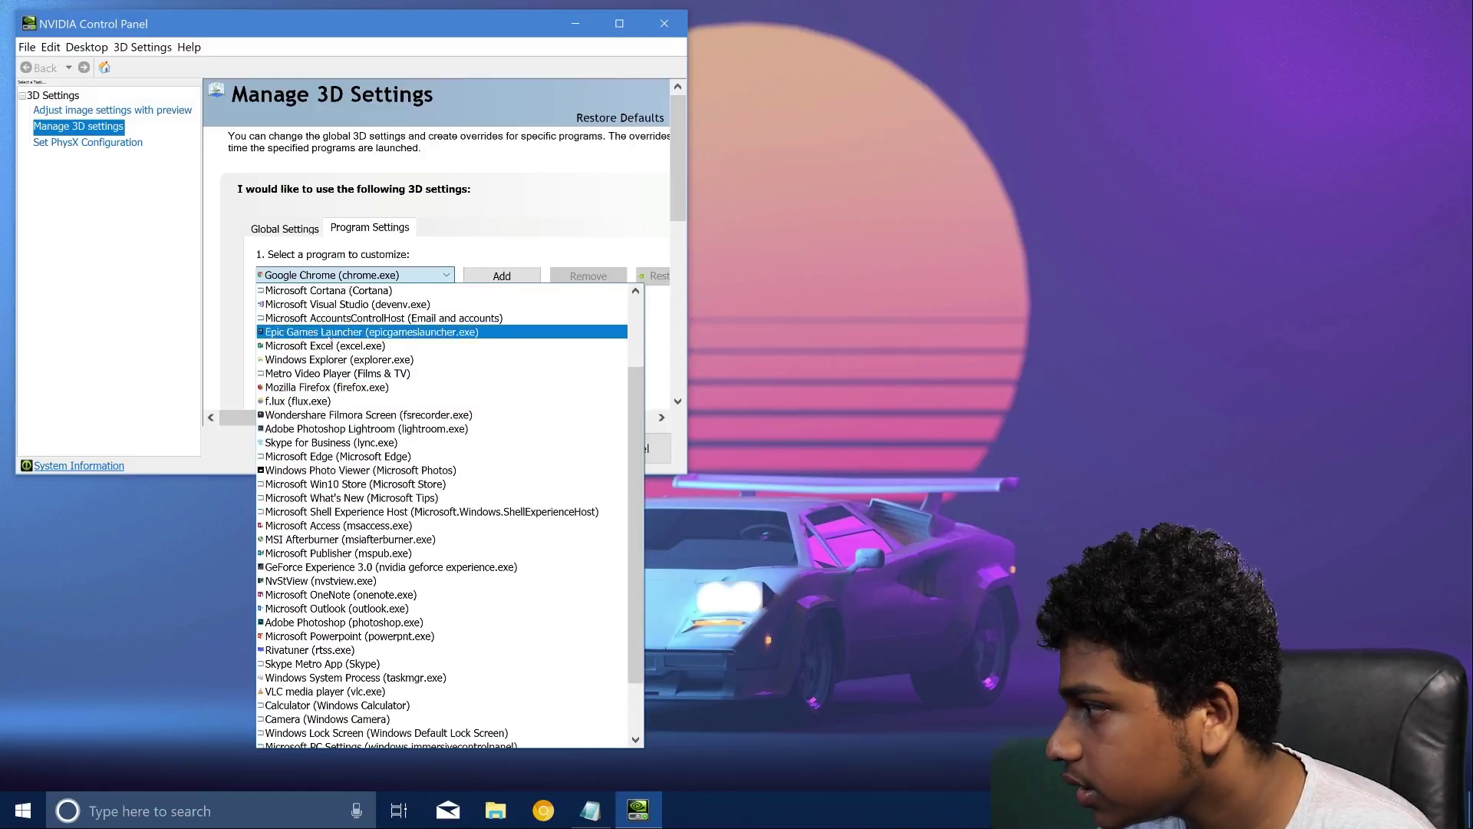
left_click(377, 322)
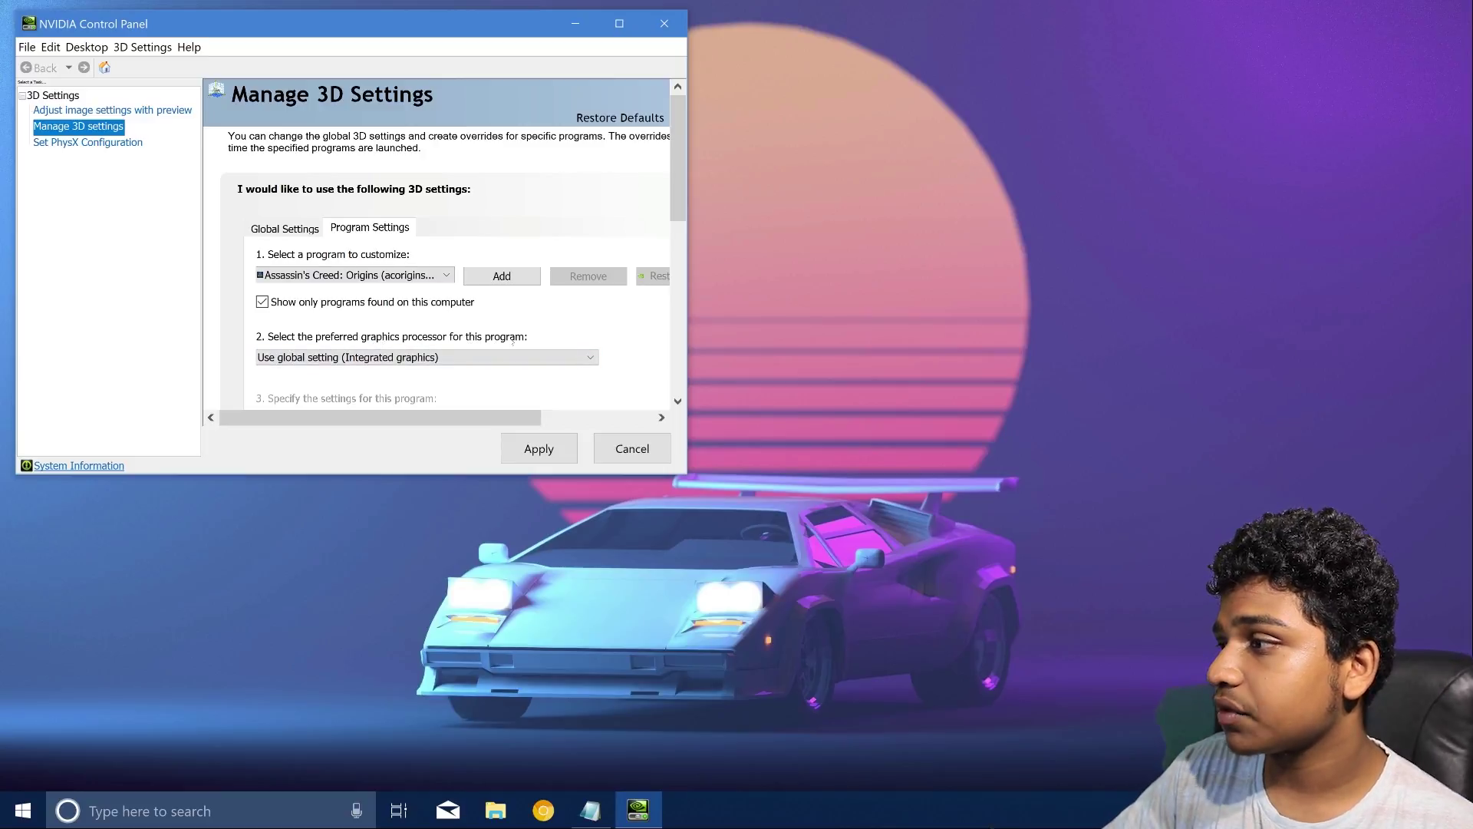
left_click(397, 354)
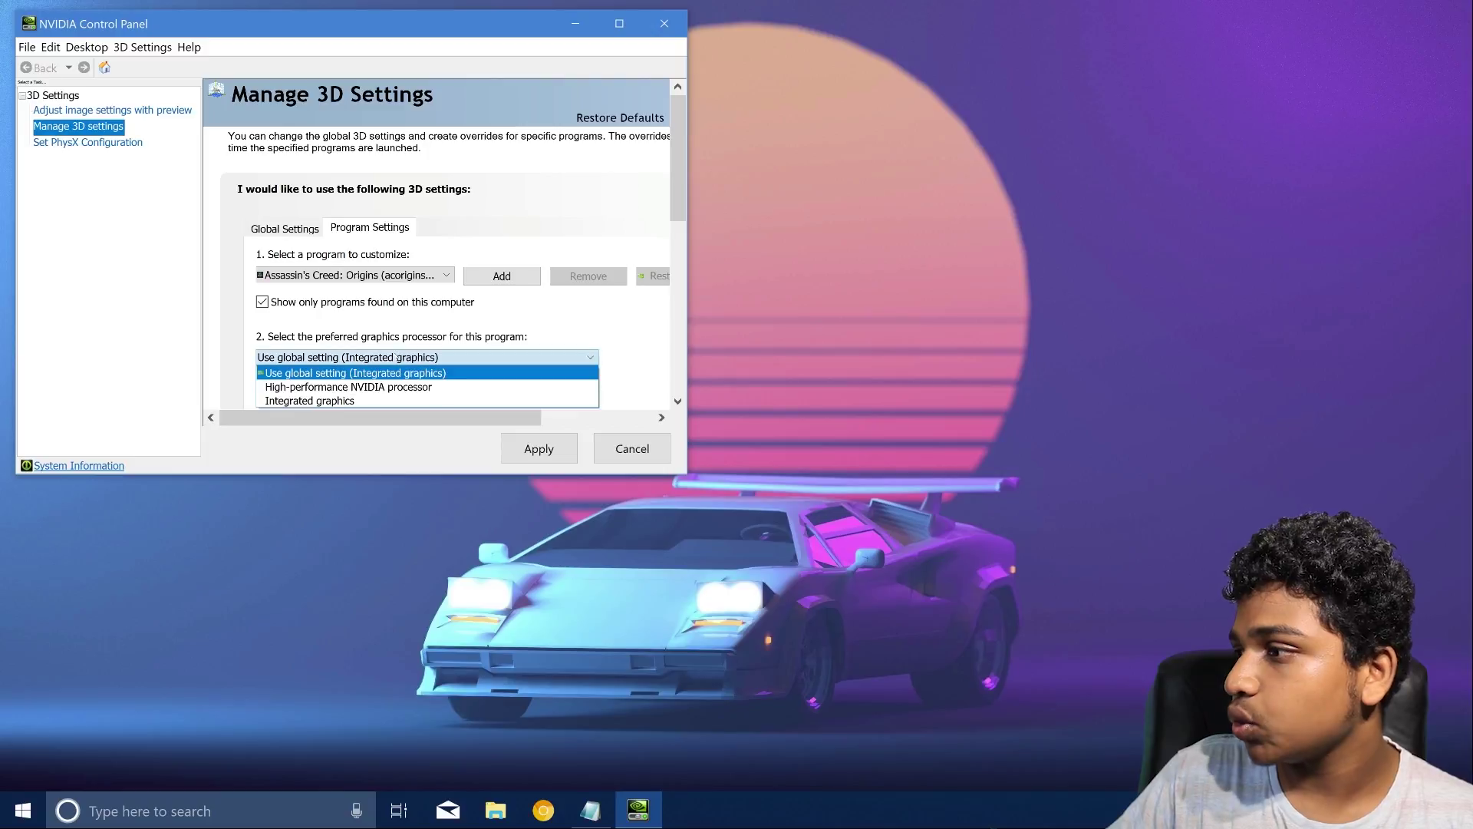
left_click(386, 387)
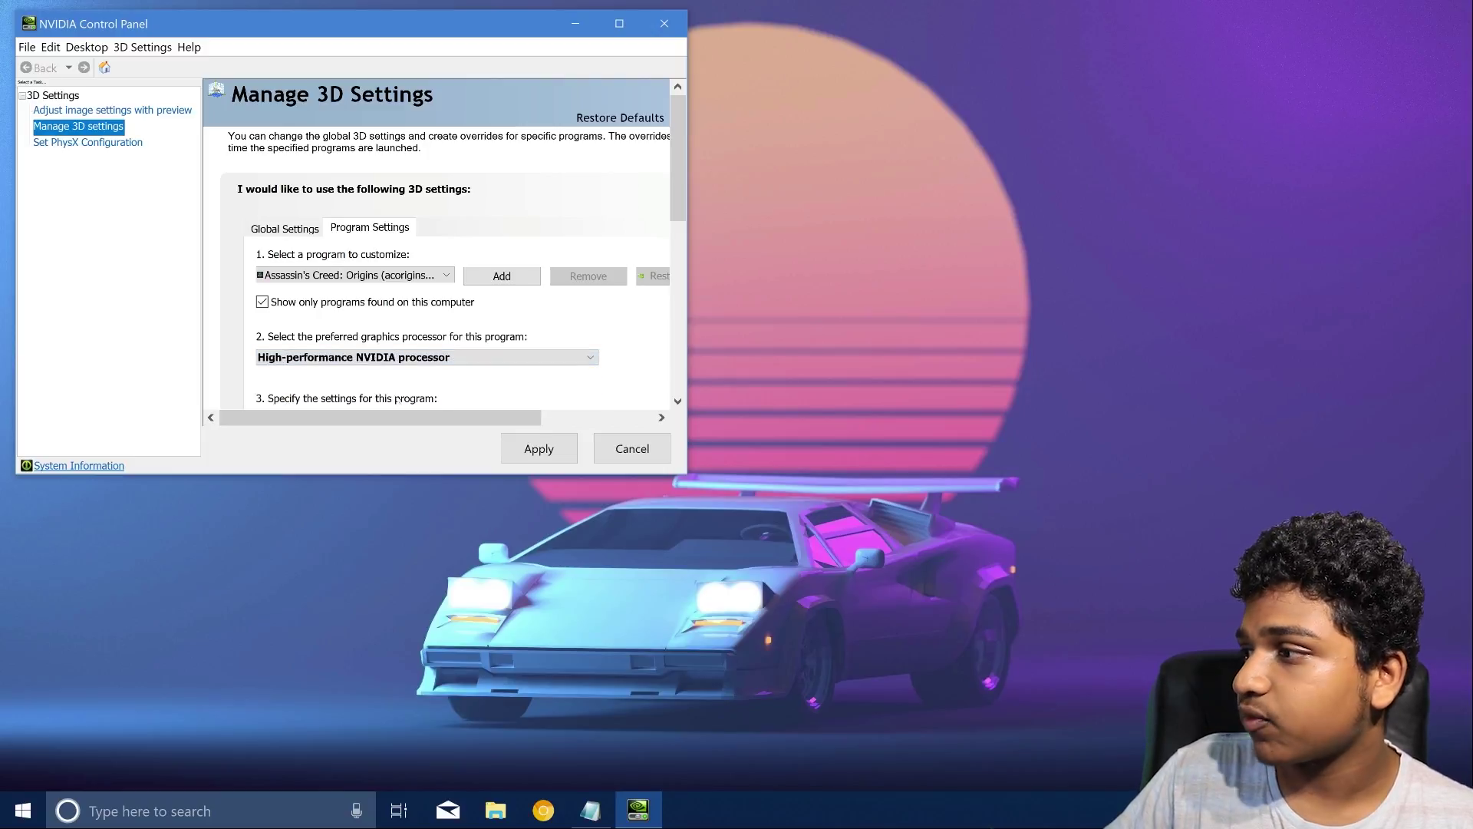
left_click(540, 448)
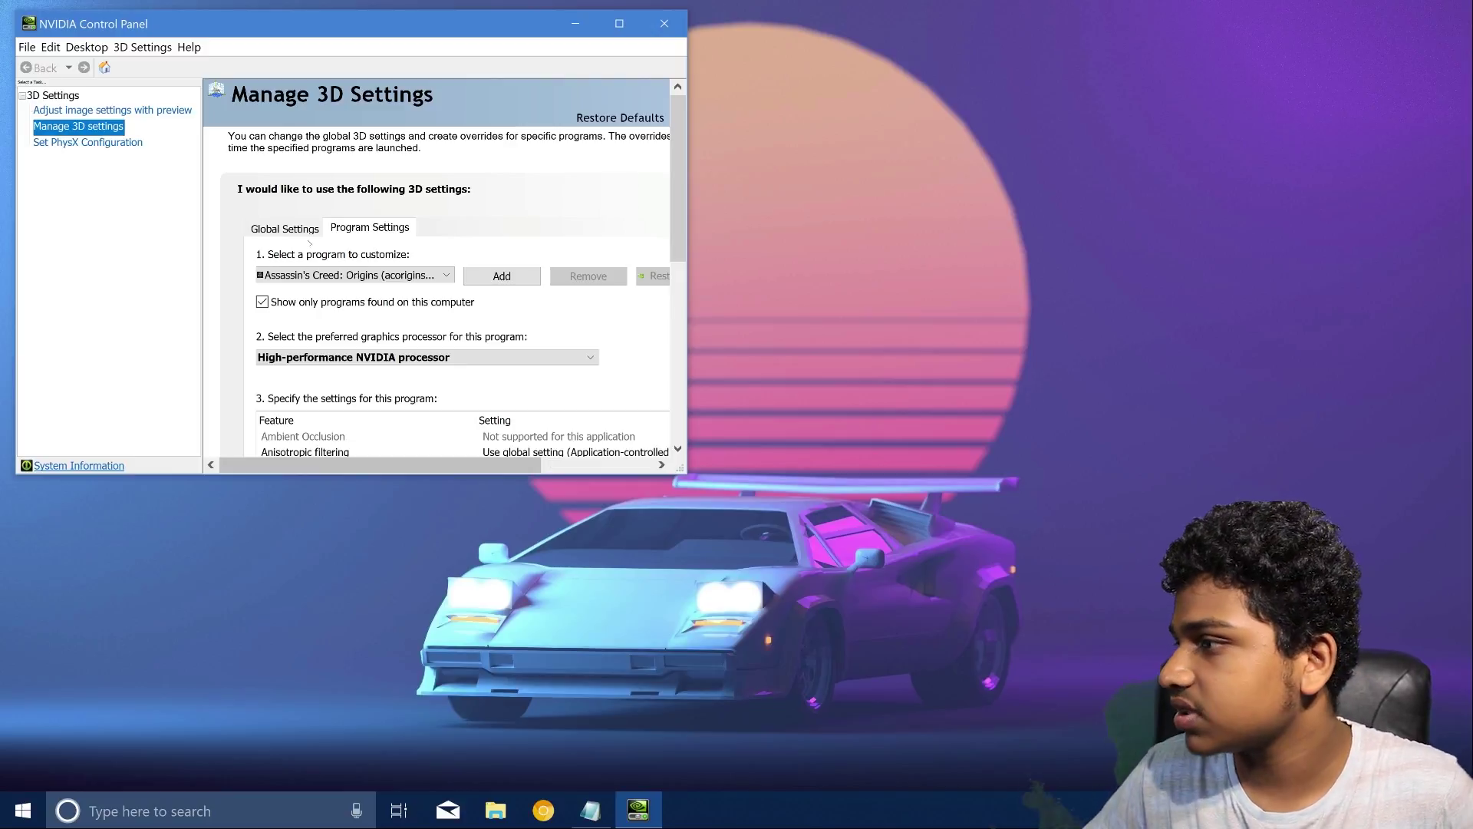
Select Adobe Premiere as the program to customize, set its preferred graphics processor to High-performance NVIDIA processor, and apply it.
left_click(442, 275)
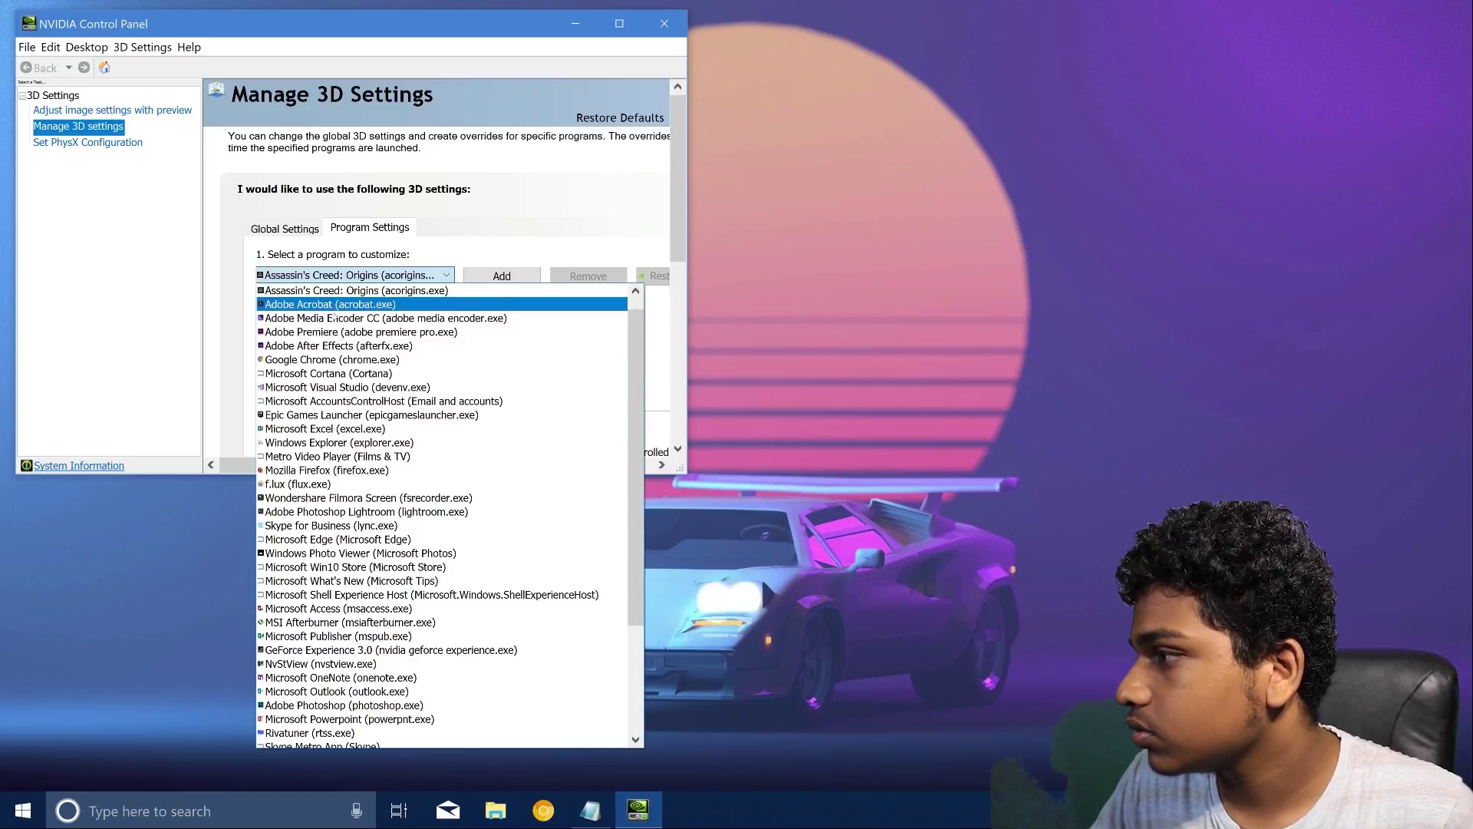
left_click(350, 333)
left_click(350, 357)
left_click(350, 382)
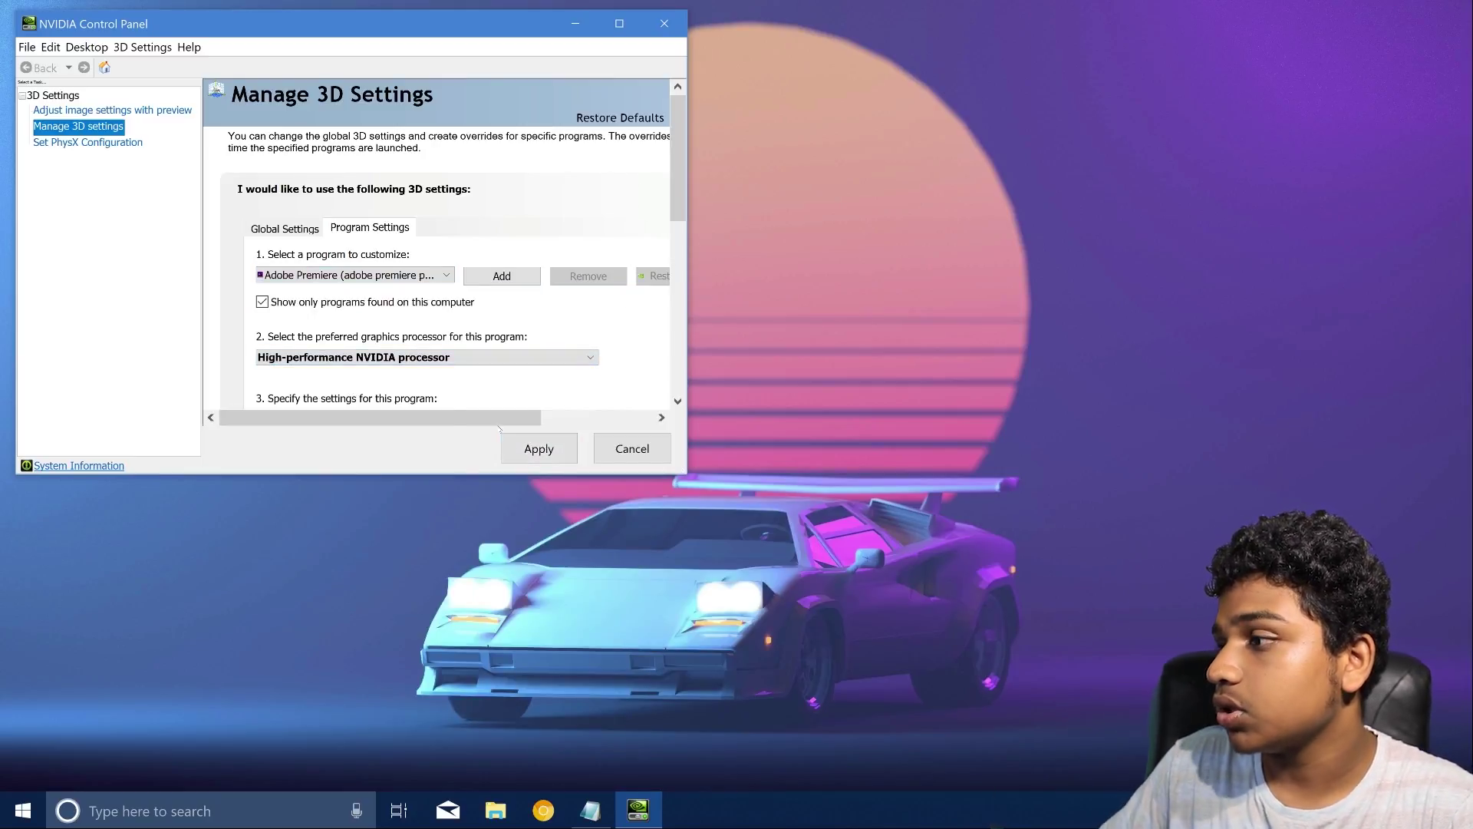
left_click(549, 459)
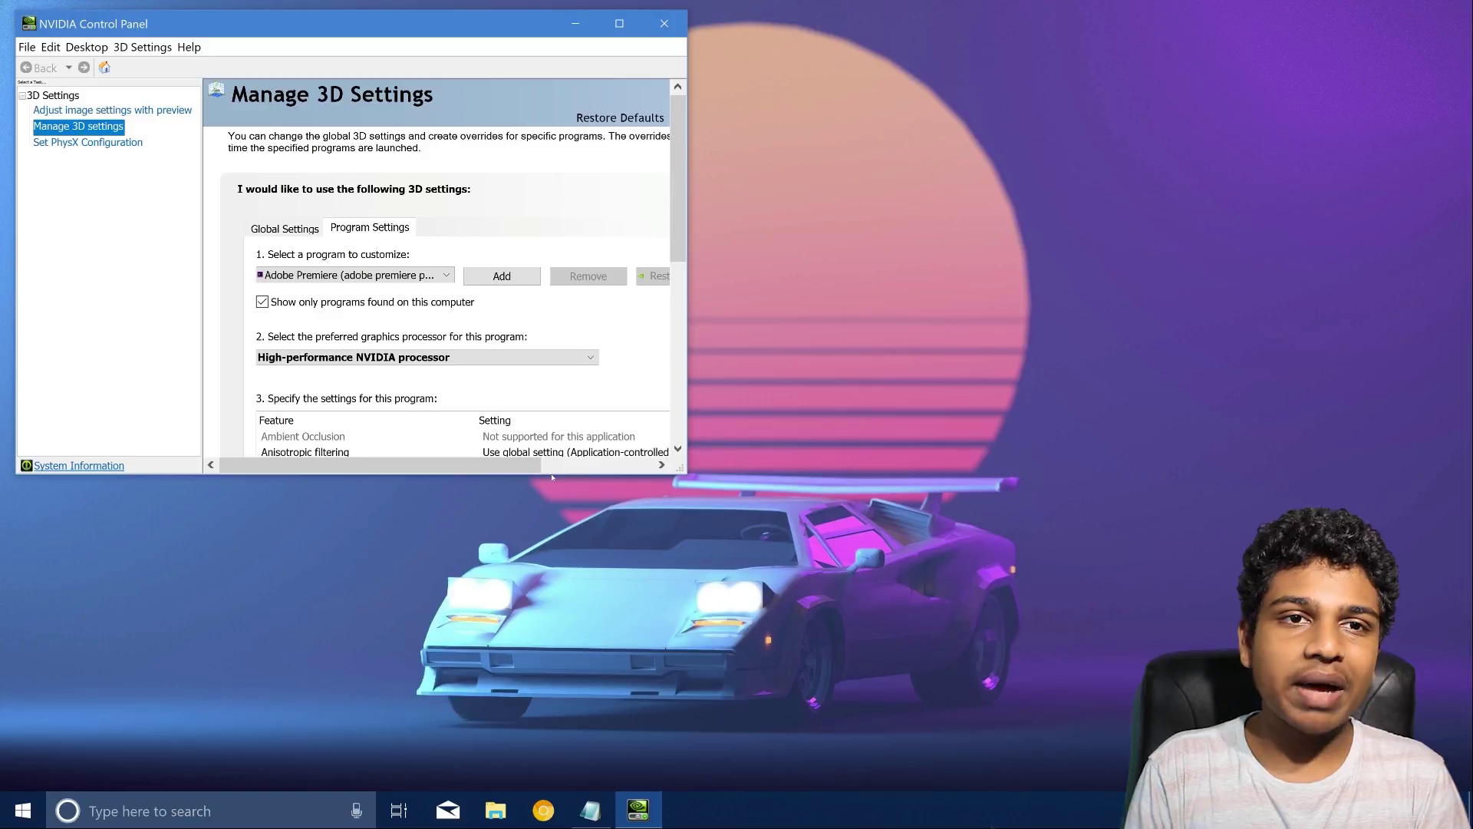